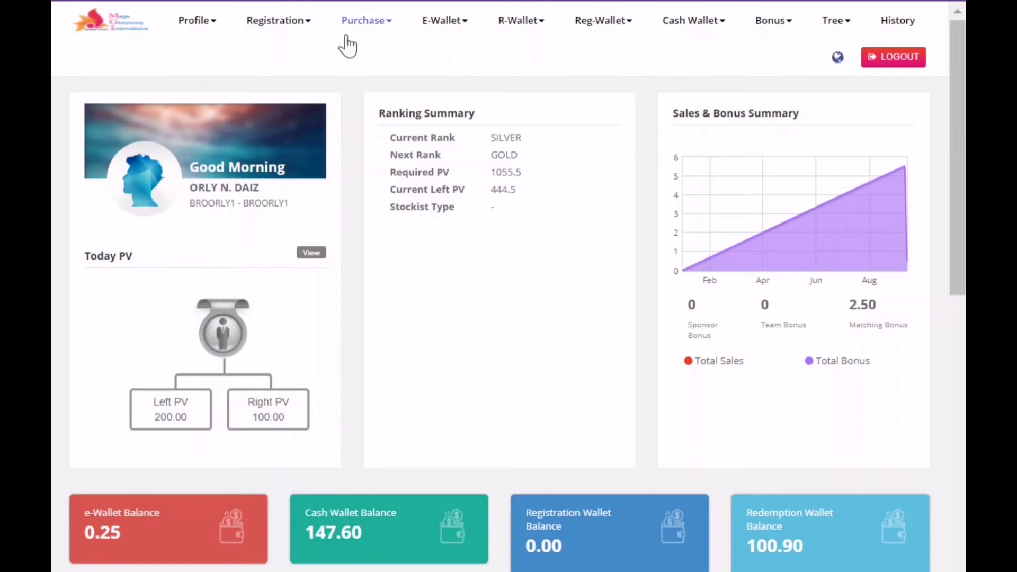
left_click(363, 29)
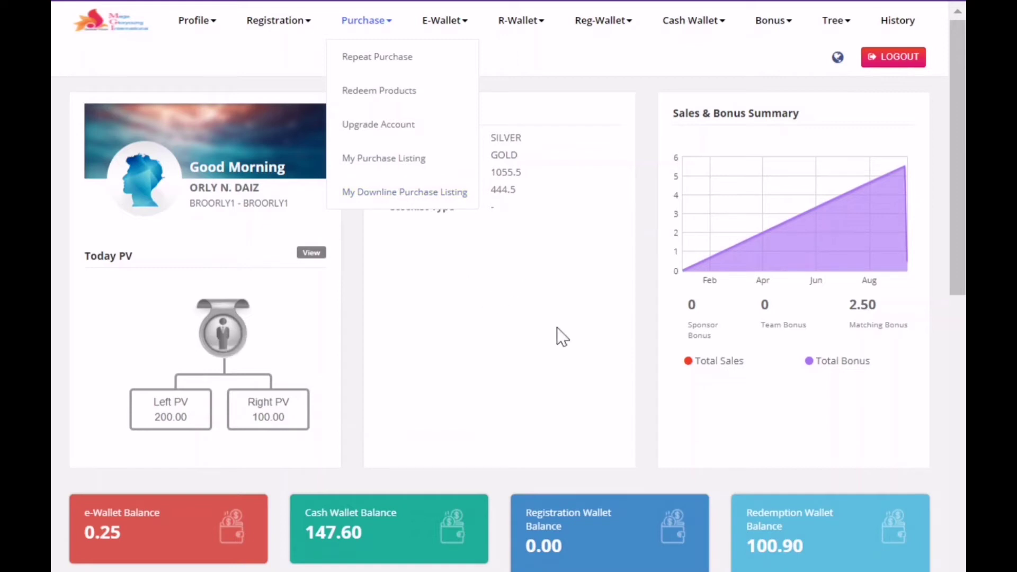
left_click(593, 523)
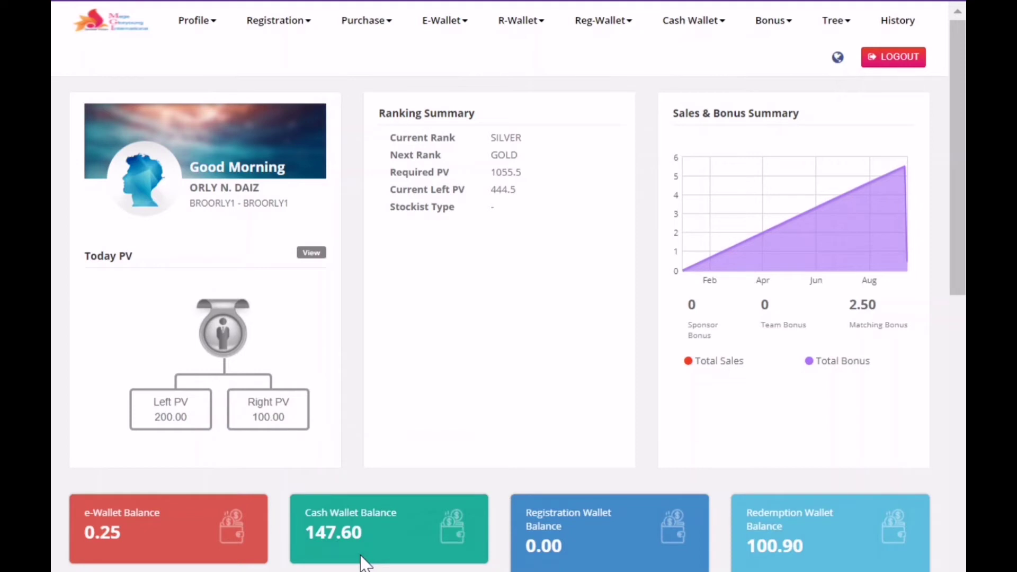
Step: Begin a New Registration from the Registration menu and pick the Philippines flag as country
left_click(278, 22)
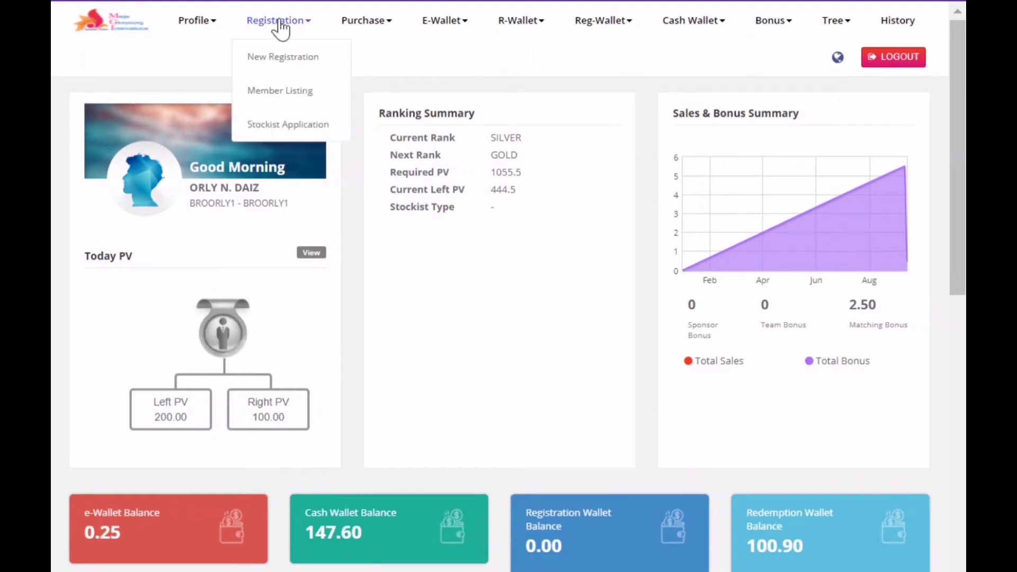
left_click(283, 58)
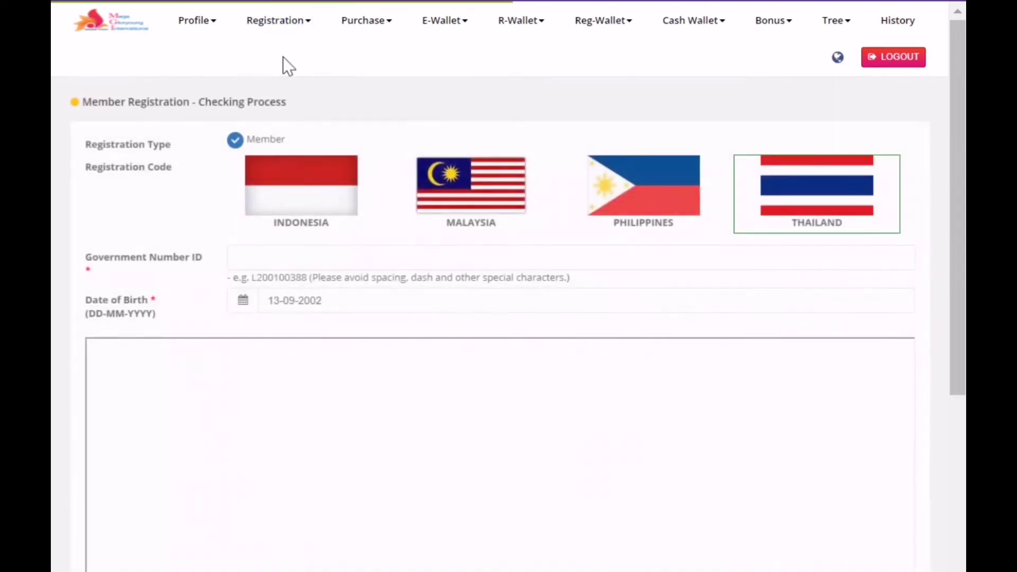
left_click(641, 201)
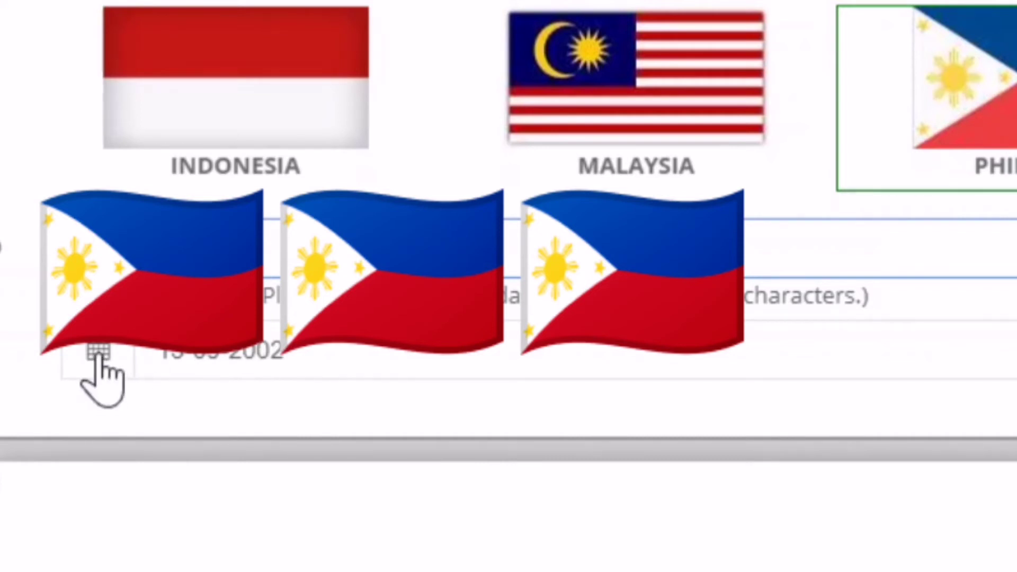
left_click(99, 354)
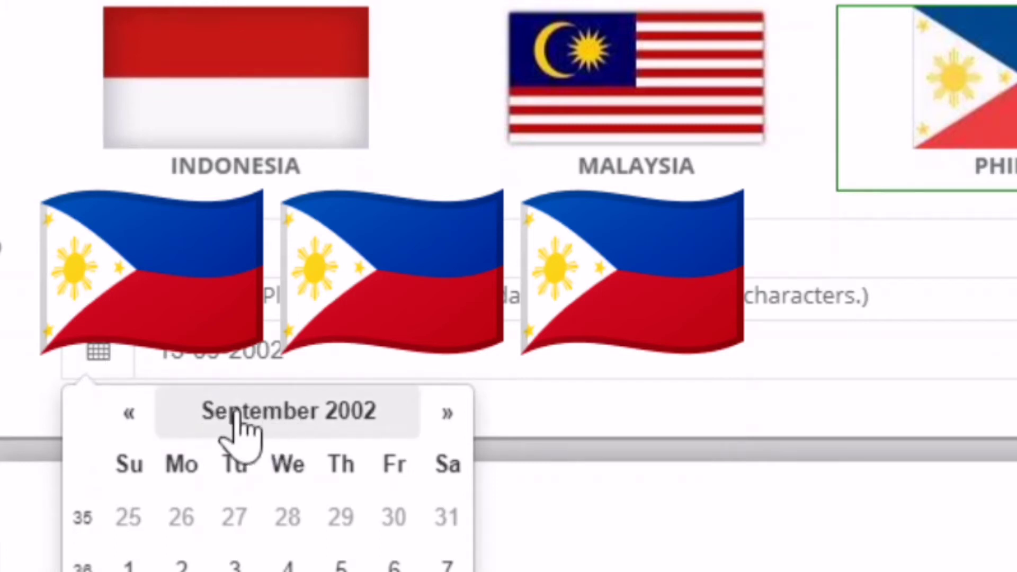
left_click(270, 411)
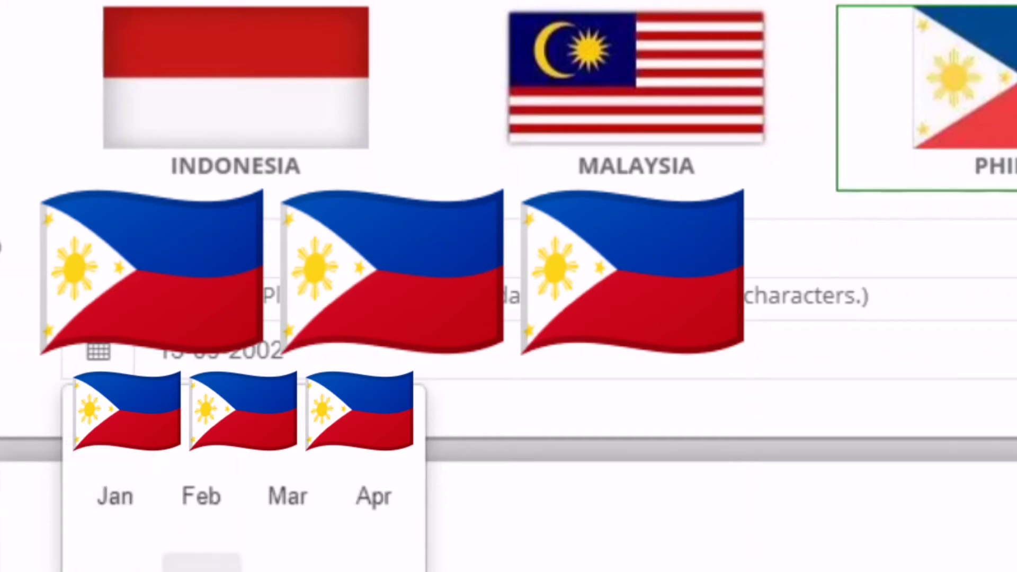
left_click(202, 563)
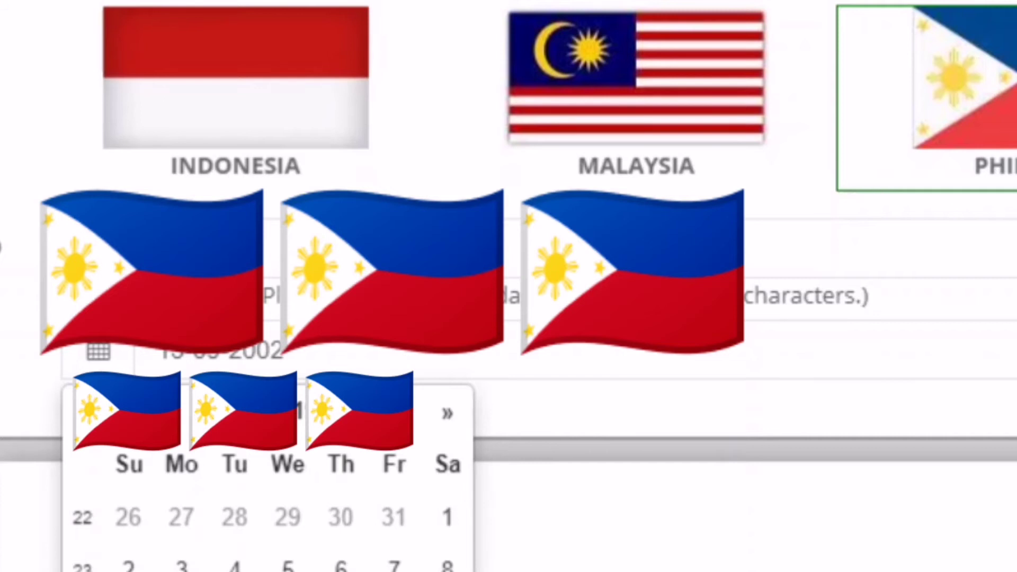
left_click(182, 571)
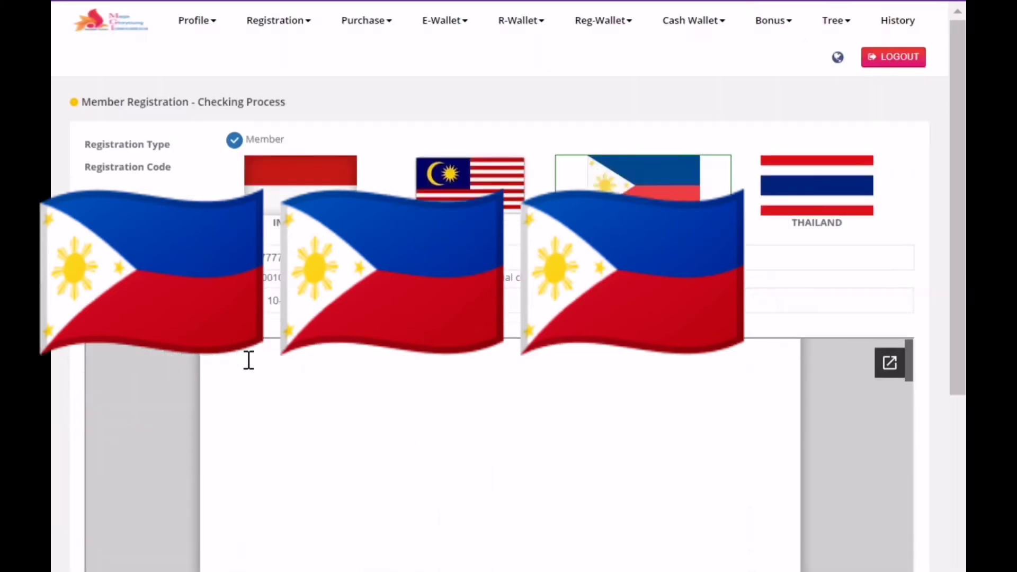
Step: Read through the Code of Ethics, tick the agreement checkbox and submit it
scroll(296, 454, "down", 5)
scroll(488, 447, "down", 10)
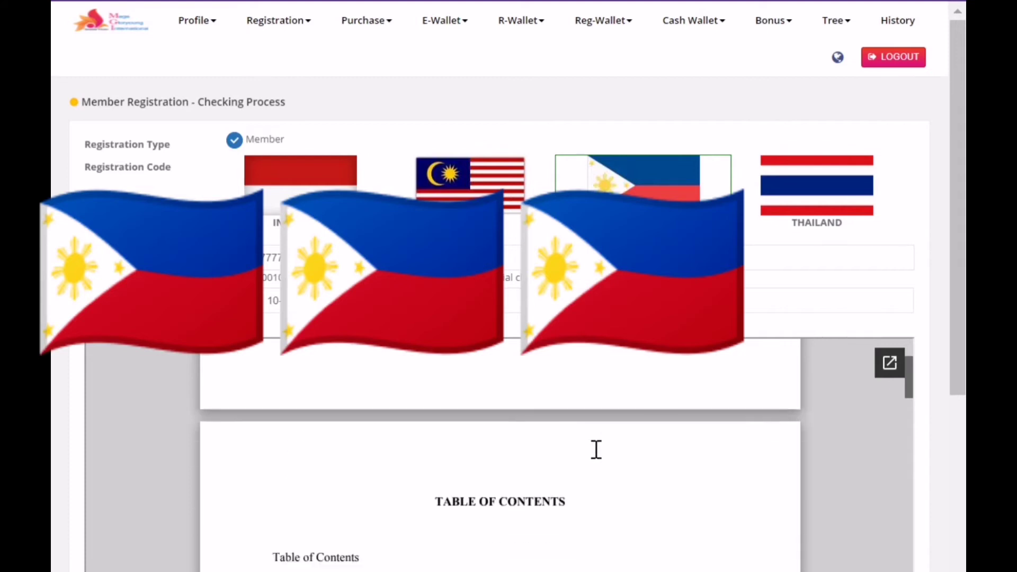
scroll(597, 447, "down", 15)
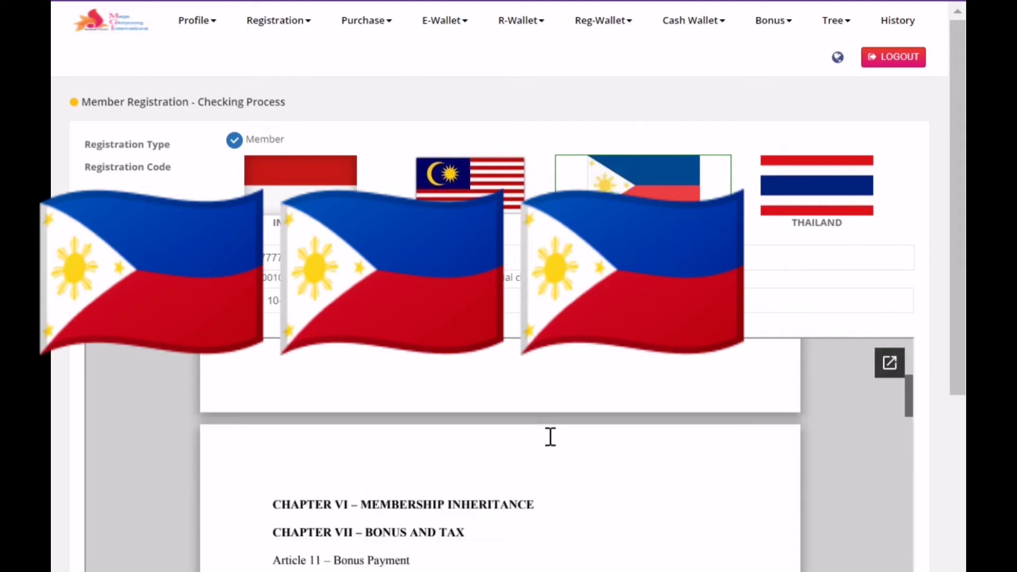
scroll(212, 451, "down", 2)
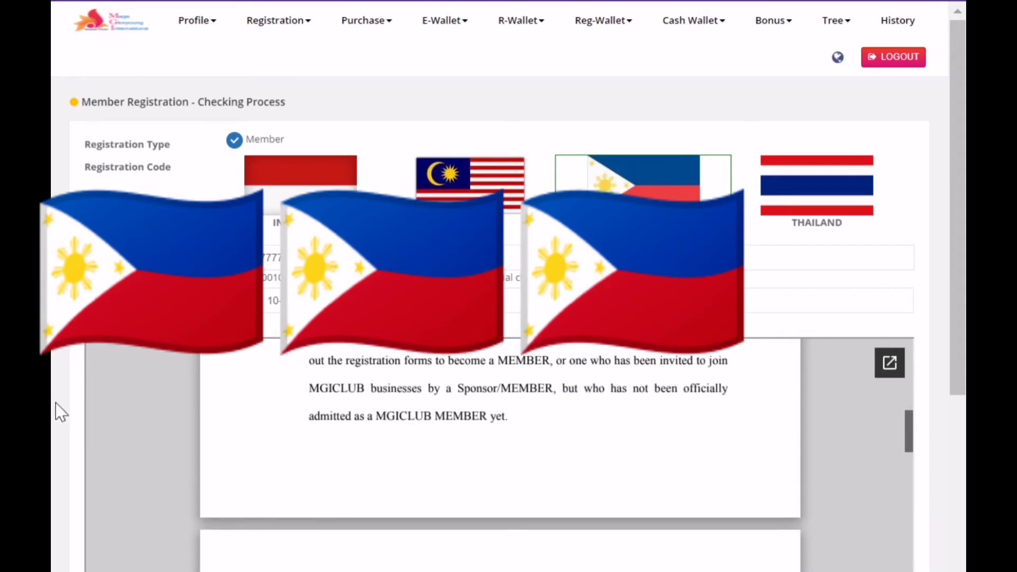
scroll(61, 406, "down", 2)
scroll(62, 408, "down", 4)
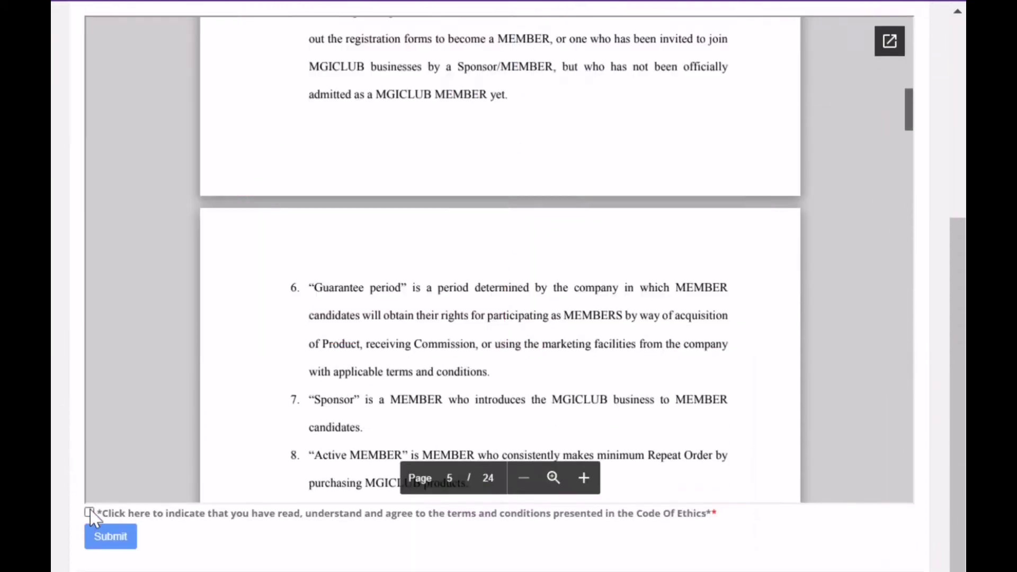
left_click(89, 511)
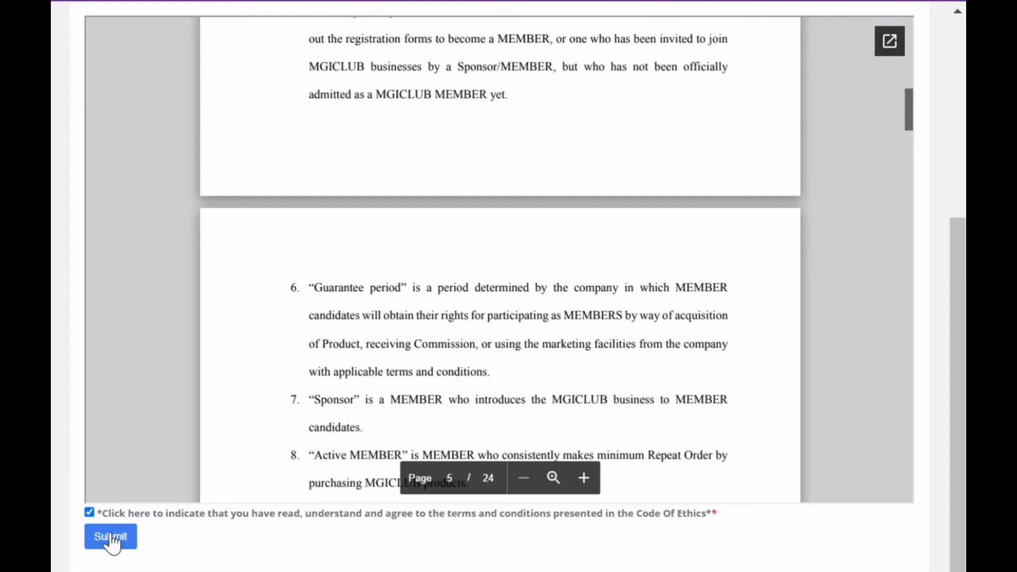
left_click(112, 541)
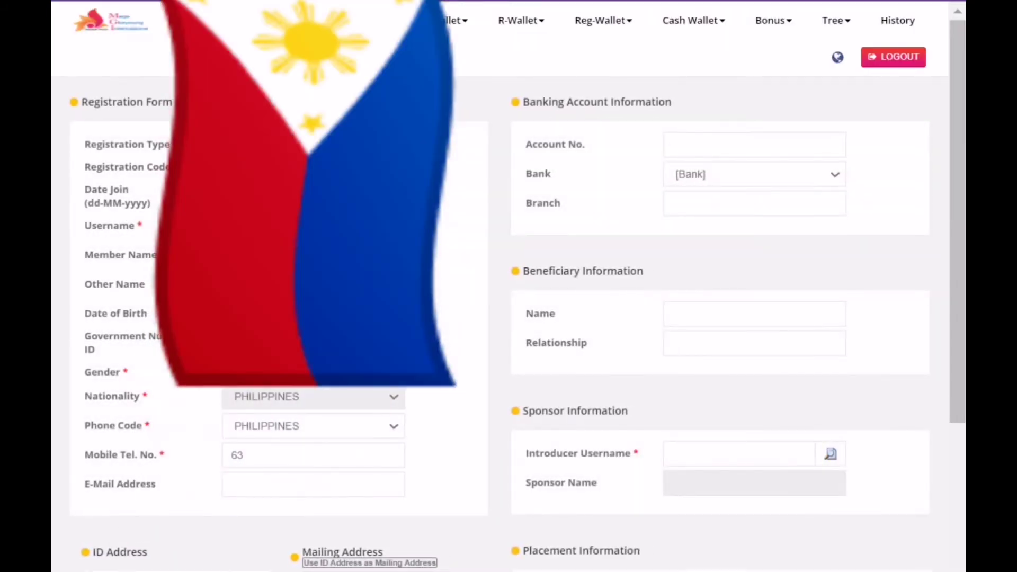
scroll(476, 197, "down", 5)
scroll(475, 198, "up", 2)
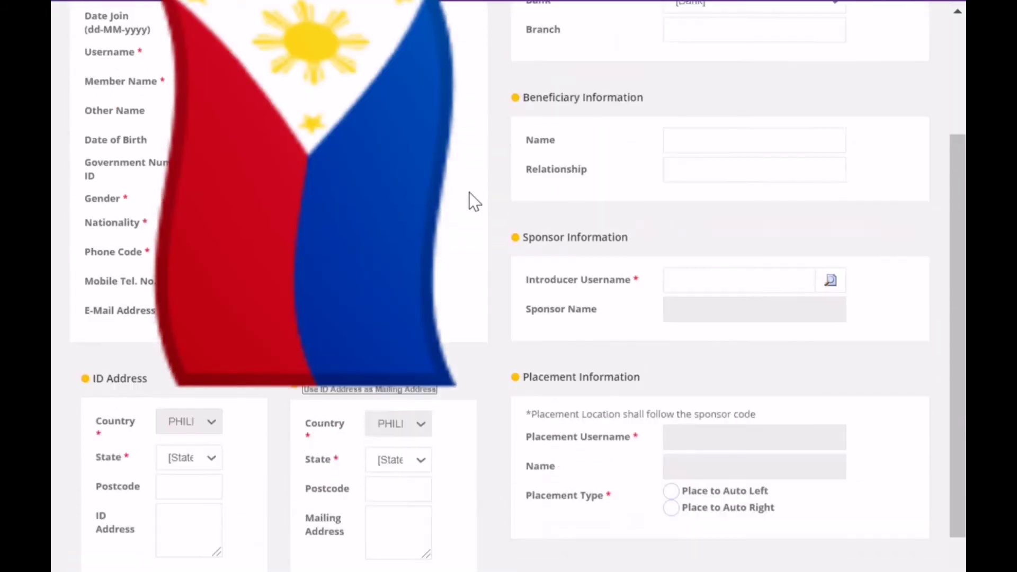
scroll(476, 197, "up", 3)
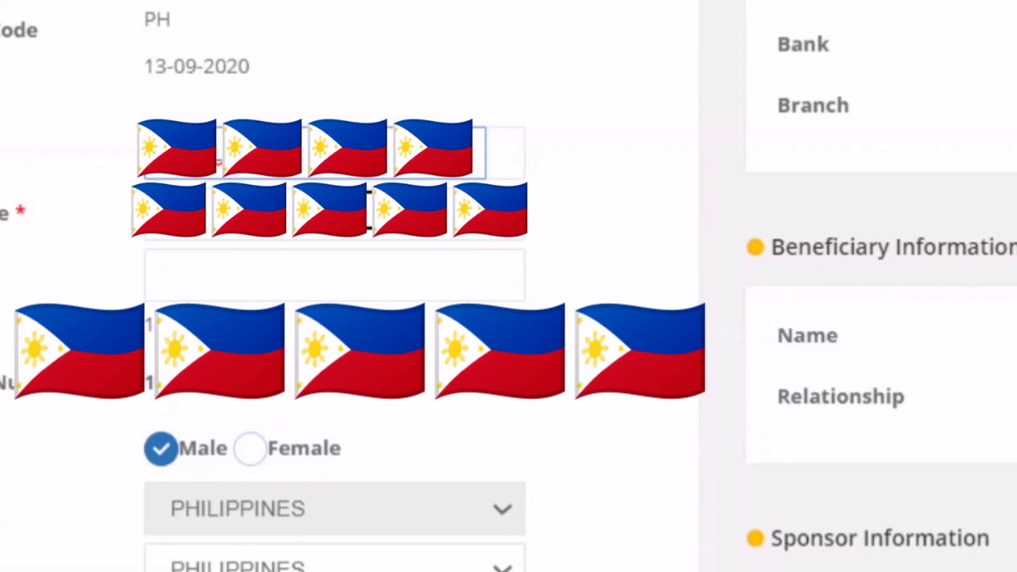
Step: Enter the member's username, member name and other name, select Female, and type the e-mail address
left_click(369, 210)
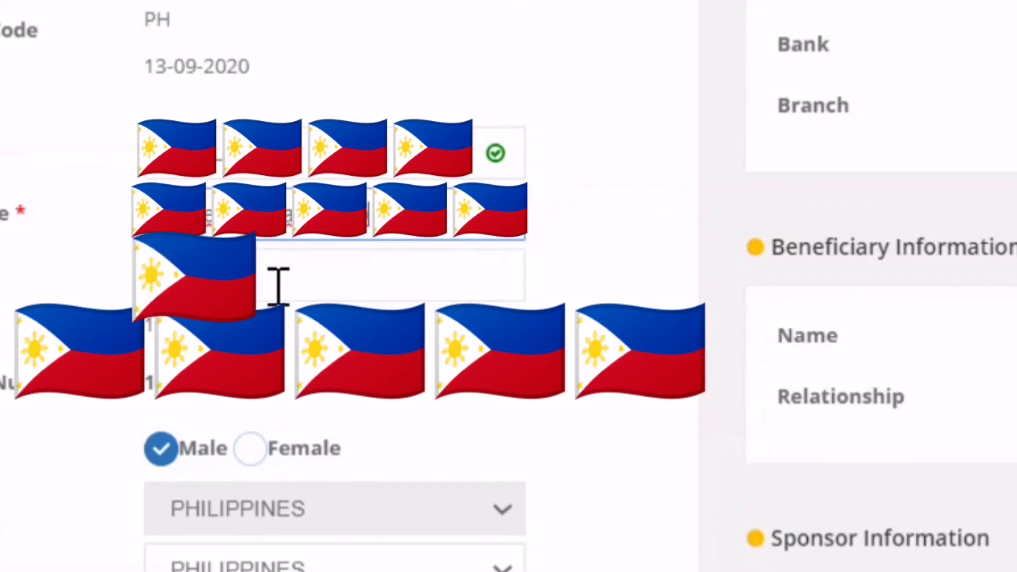
left_click(268, 279)
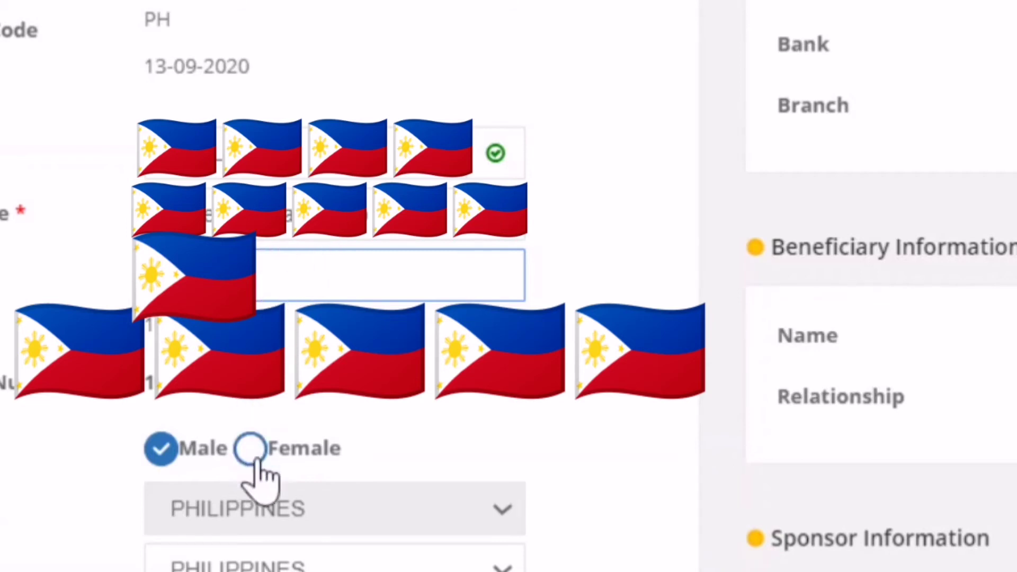
left_click(251, 449)
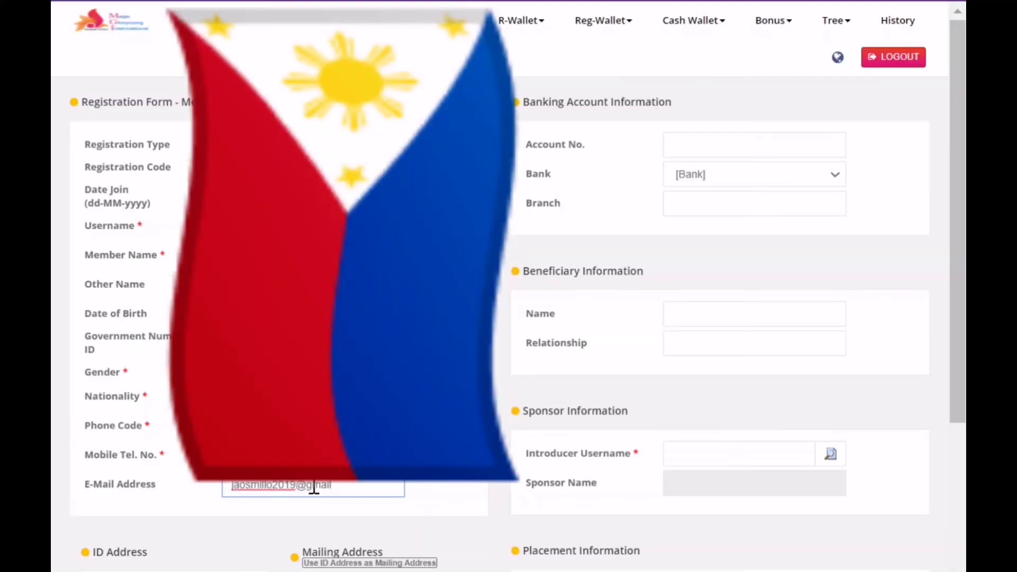
type(".com")
Step: Choose the ID address state from the dropdown and enter the postcode
scroll(314, 487, "down", 2)
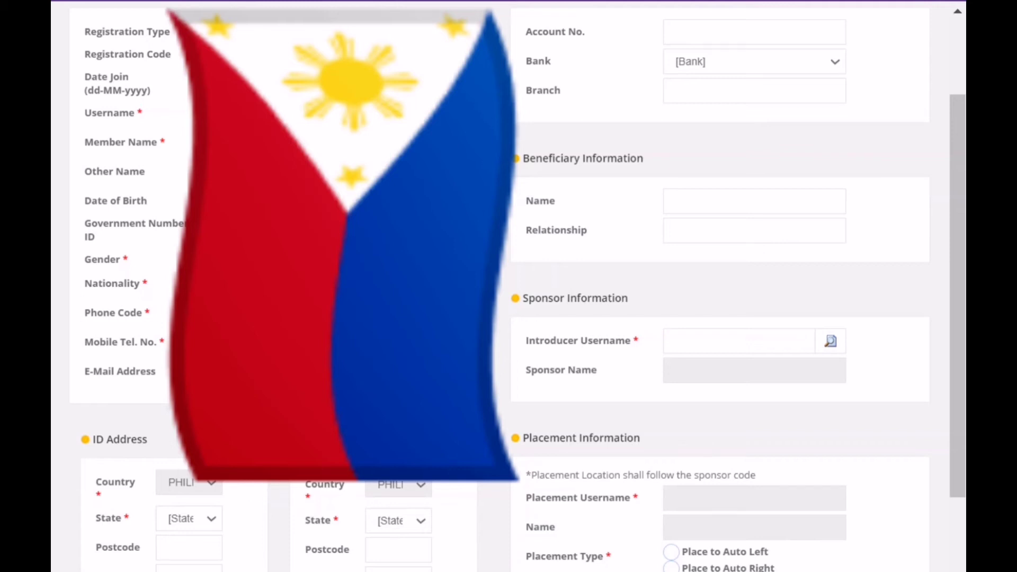
scroll(268, 481, "down", 3)
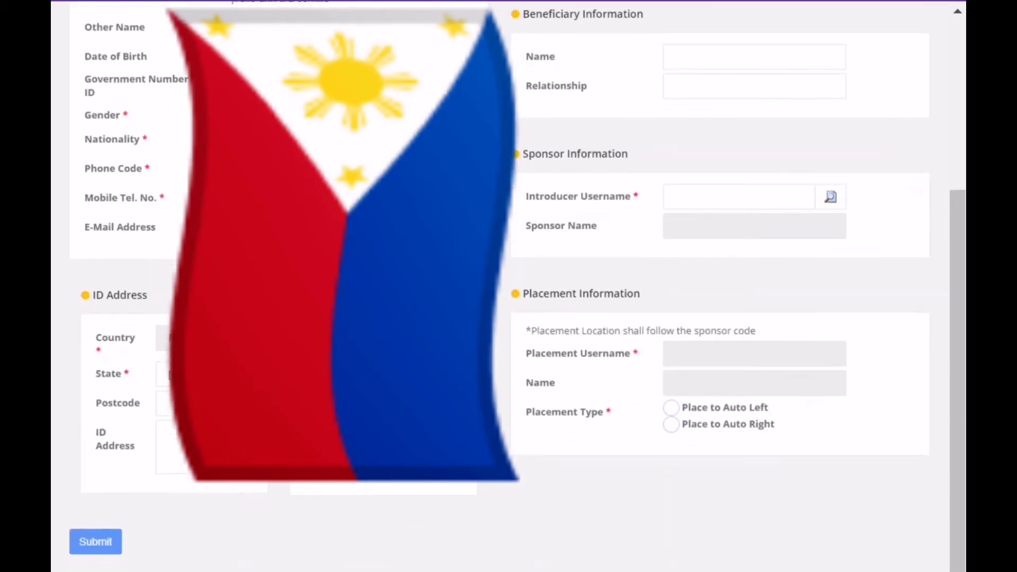
left_click(162, 374)
left_click(165, 404)
type("95")
scroll(575, 317, "up", 5)
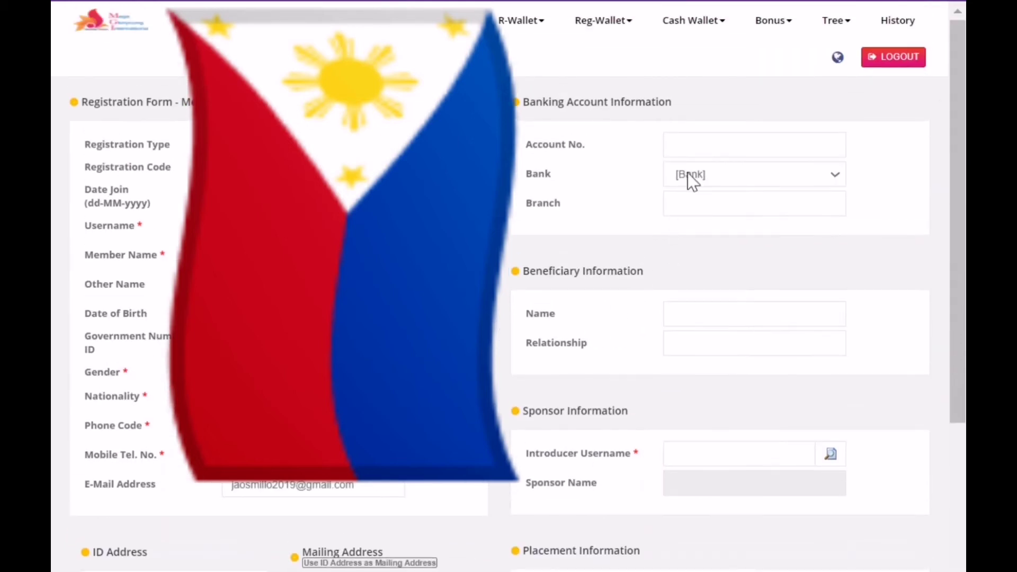
Step: Enter the new member's bank account number
left_click(736, 140)
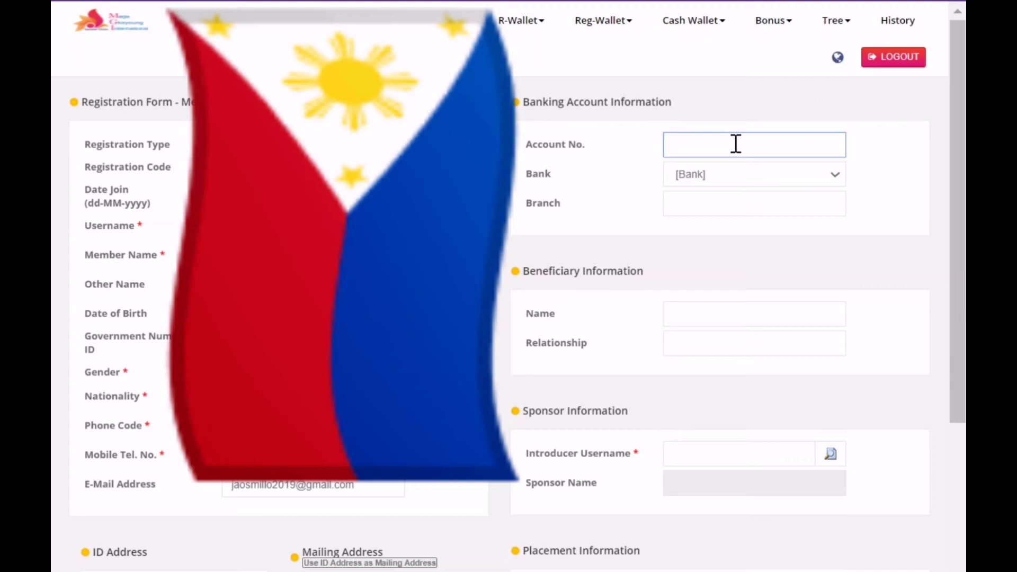
type("9")
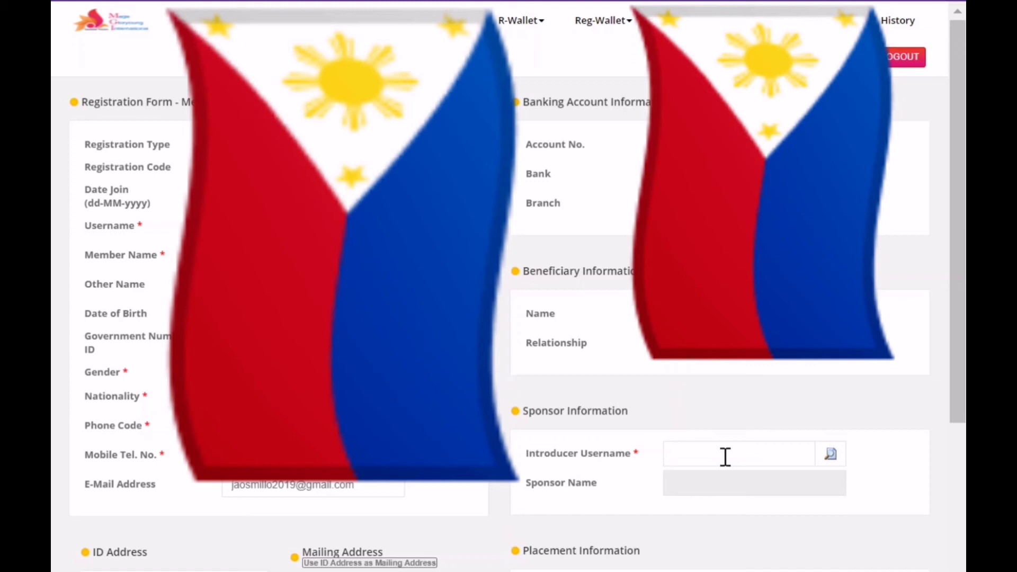
Step: Enter the introducer's username, choose Place to Auto Left, and submit the registration
left_click(726, 456)
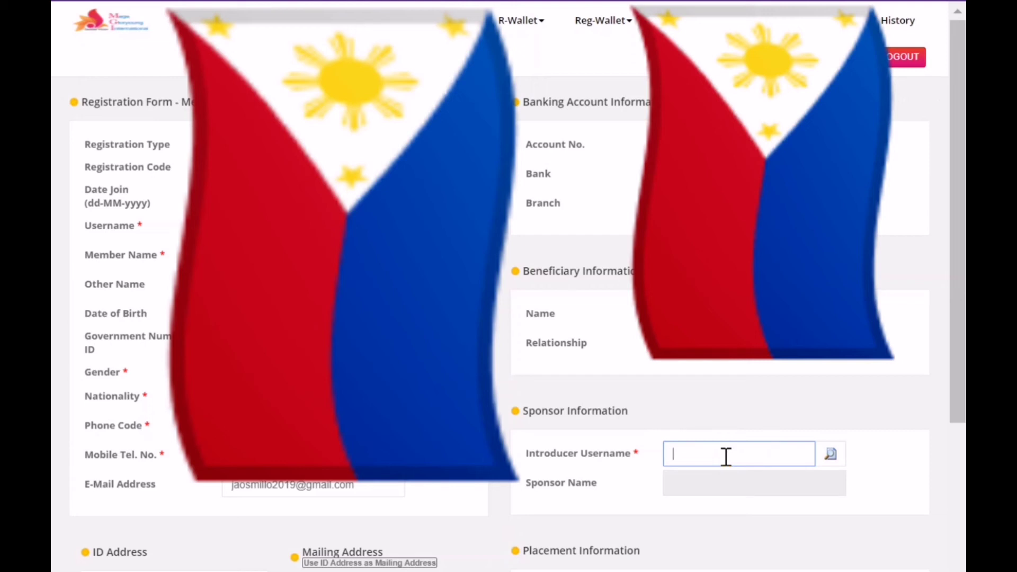
type("TEOFANE")
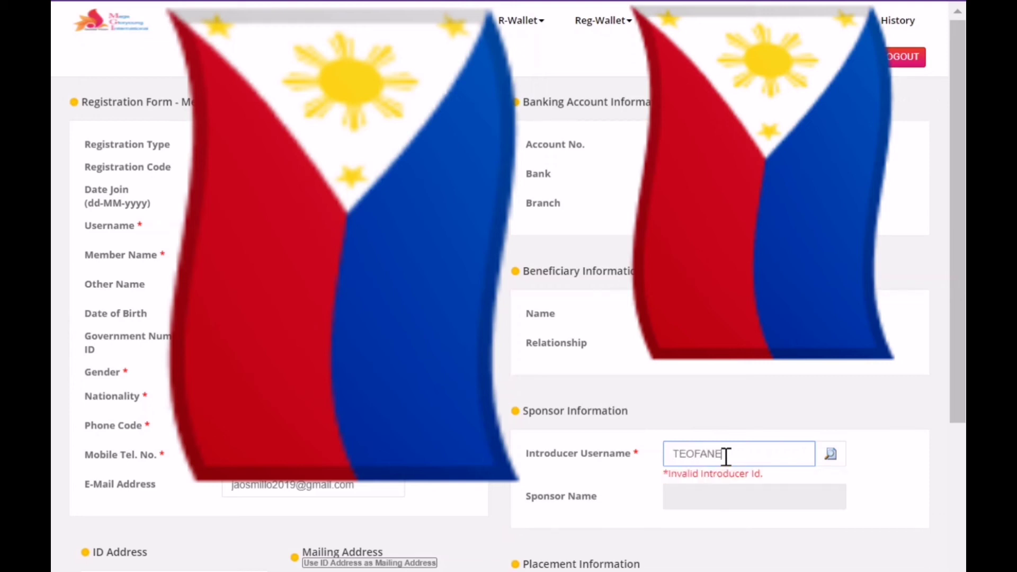
scroll(836, 484, "down", 2)
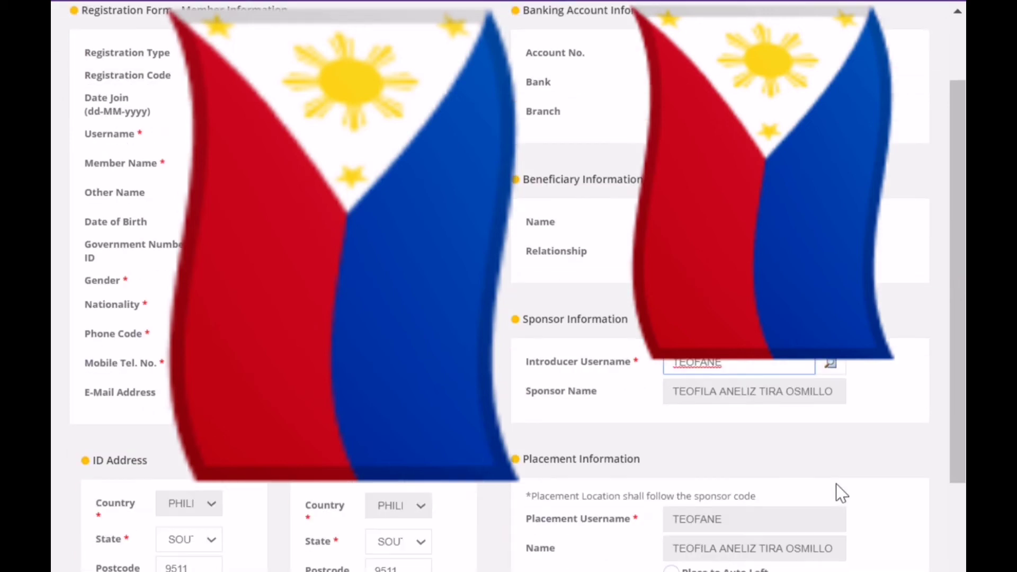
scroll(737, 415, "down", 3)
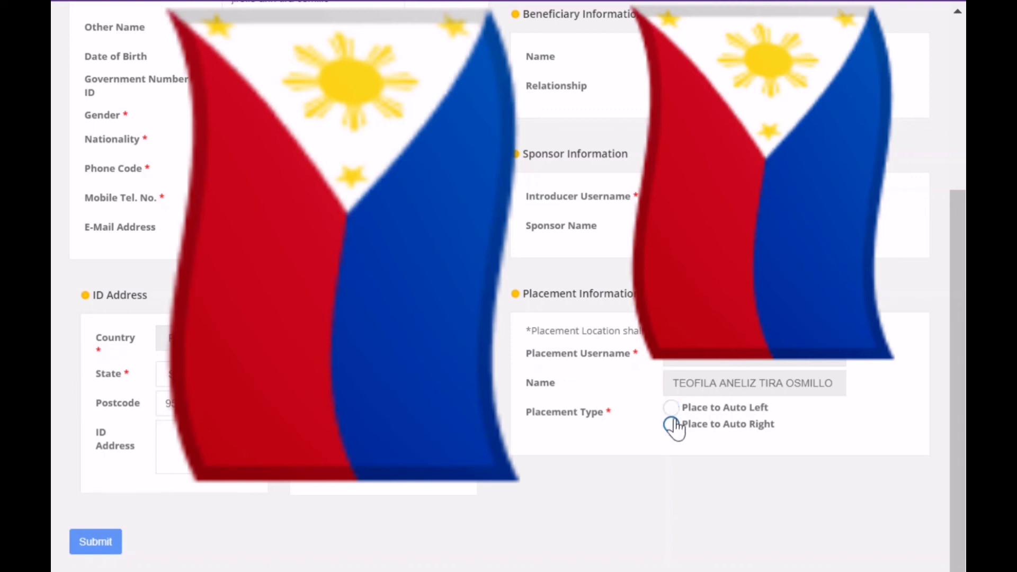
left_click(672, 409)
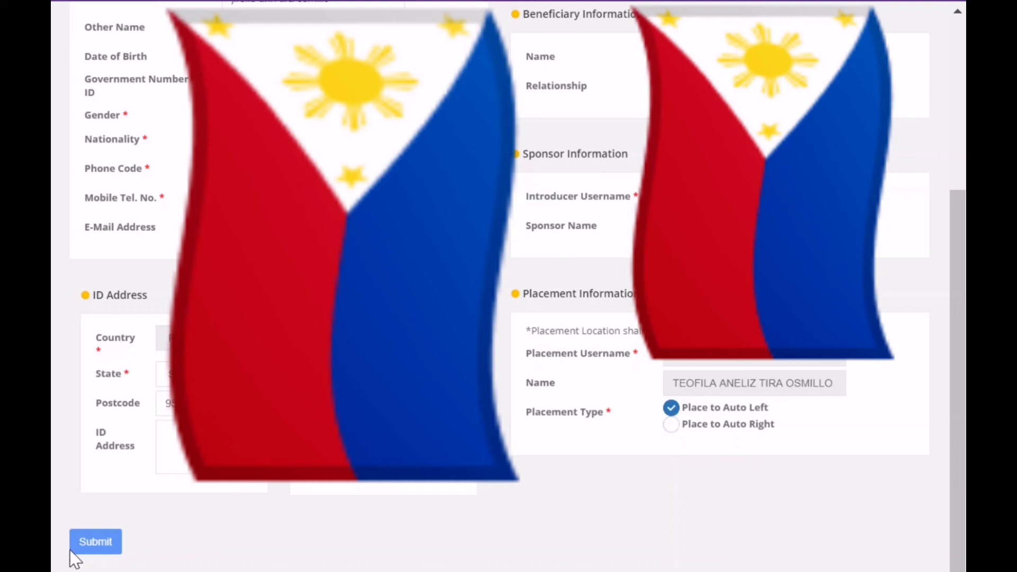
left_click(97, 551)
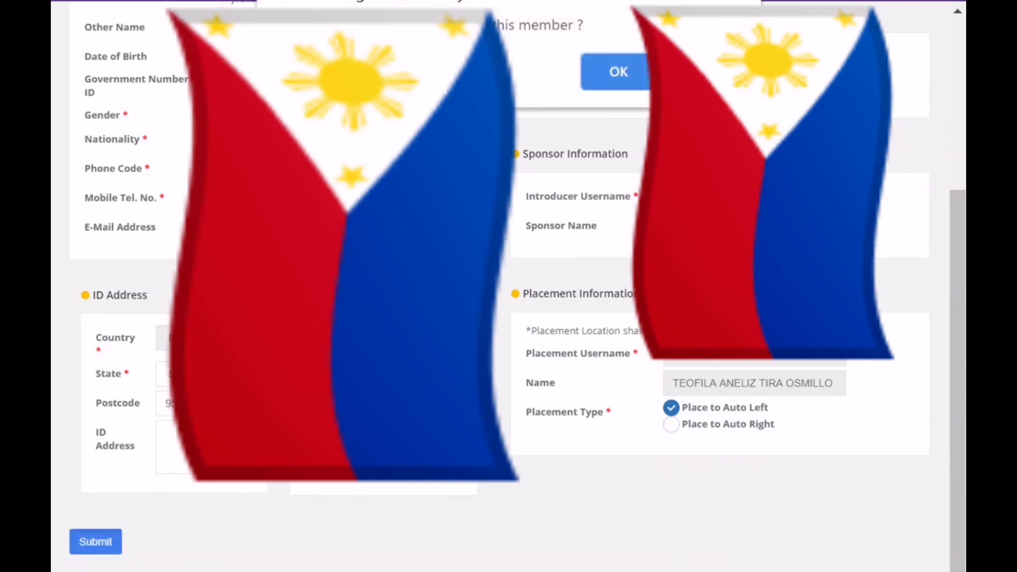
Step: Confirm the new member and review the order page's seller, buyer and mailing details
left_click(618, 72)
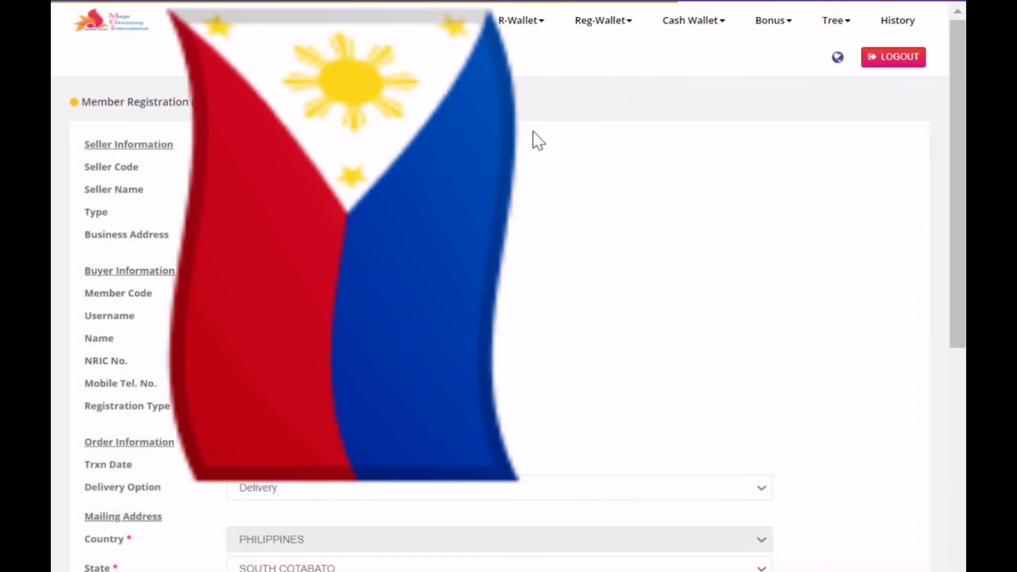
scroll(509, 286, "down", 1)
scroll(509, 286, "down", 2)
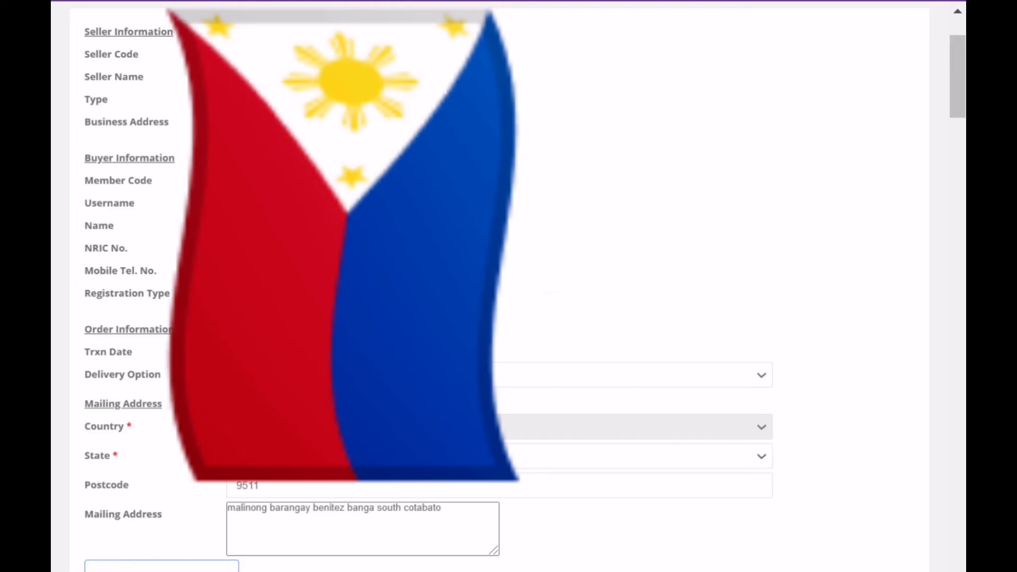
Step: Set quantity 1 for GS09 SUNGLASSES (BLACK LENS), giving a Grand Total of 100 PV
scroll(636, 286, "down", 2)
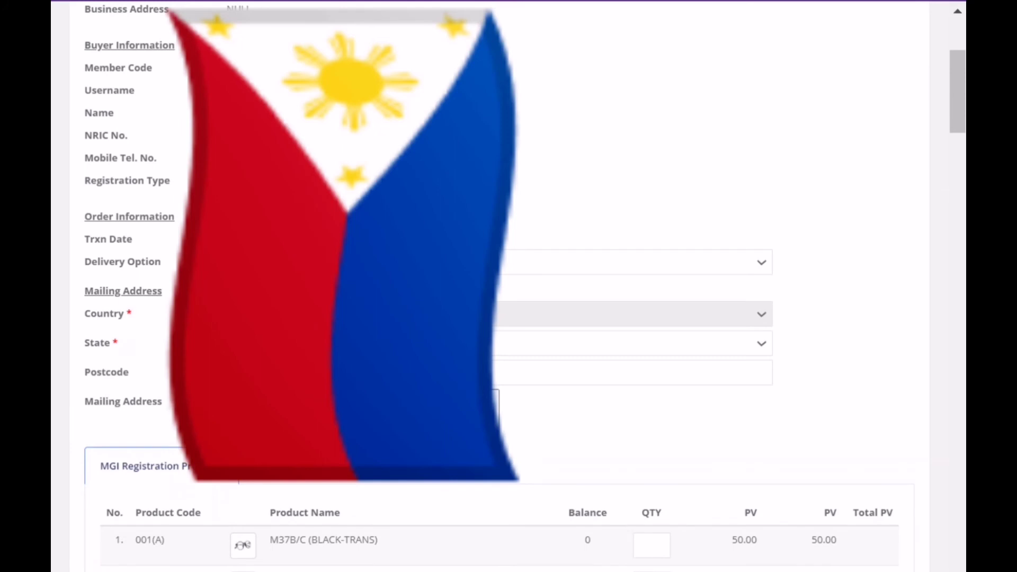
scroll(509, 286, "up", 2)
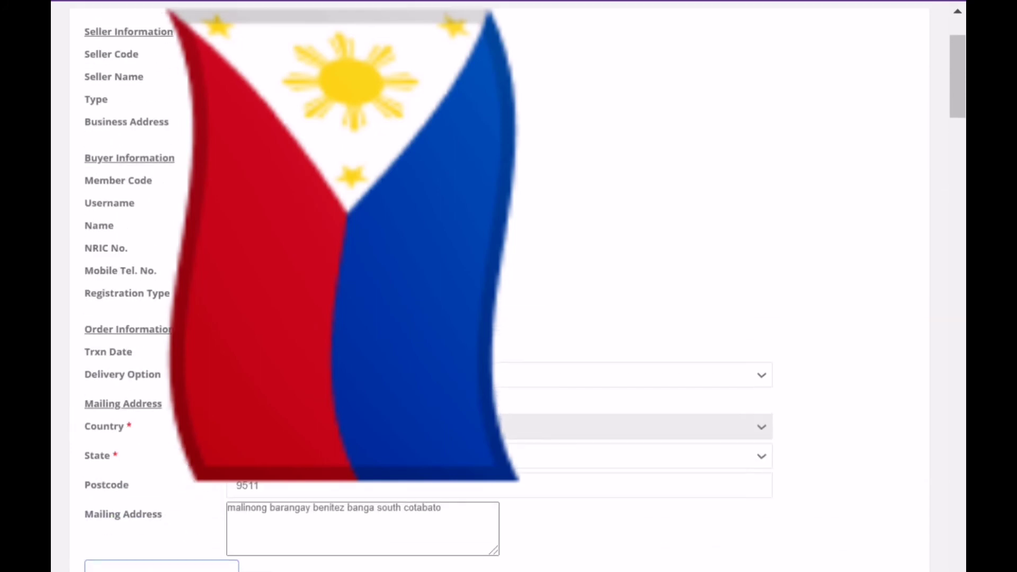
scroll(509, 286, "up", 2)
scroll(508, 286, "down", 4)
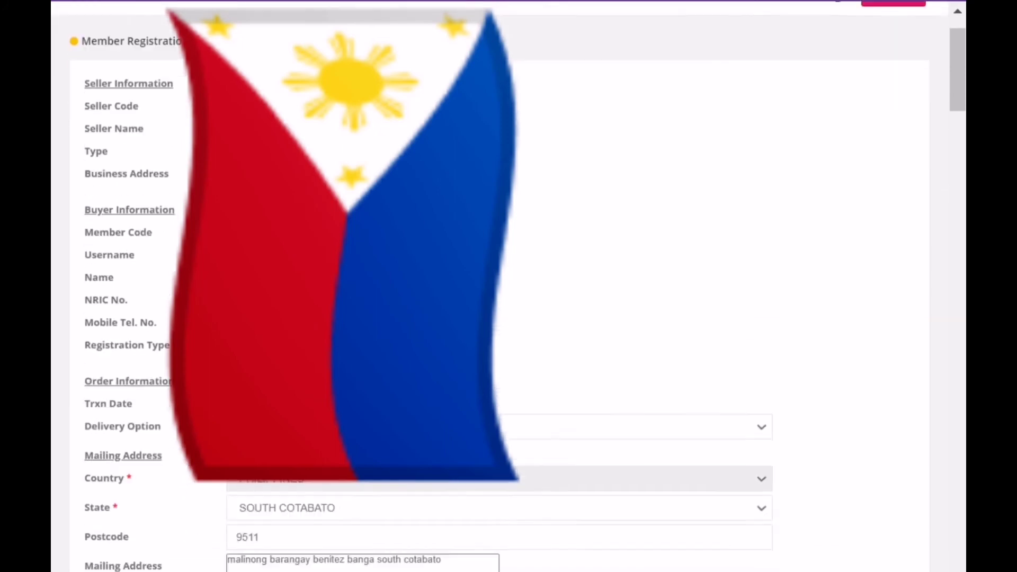
scroll(363, 198, "down", 4)
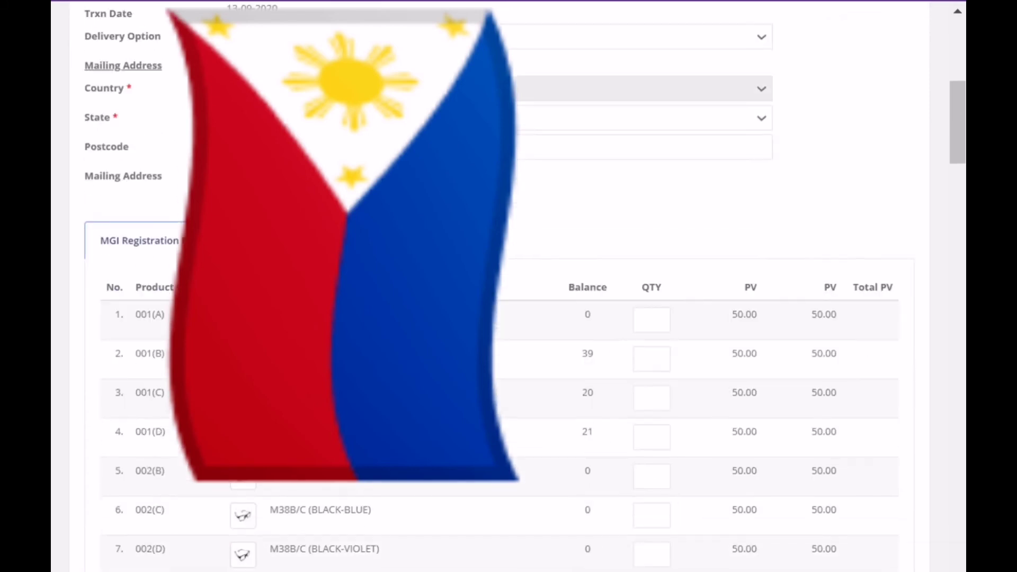
scroll(364, 199, "down", 4)
scroll(376, 162, "down", 6)
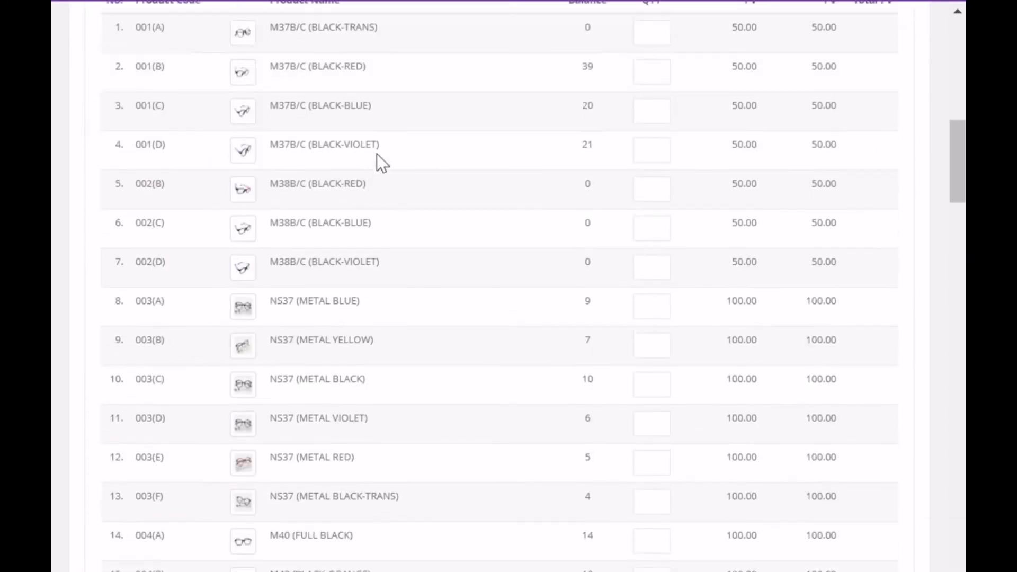
scroll(378, 186, "down", 20)
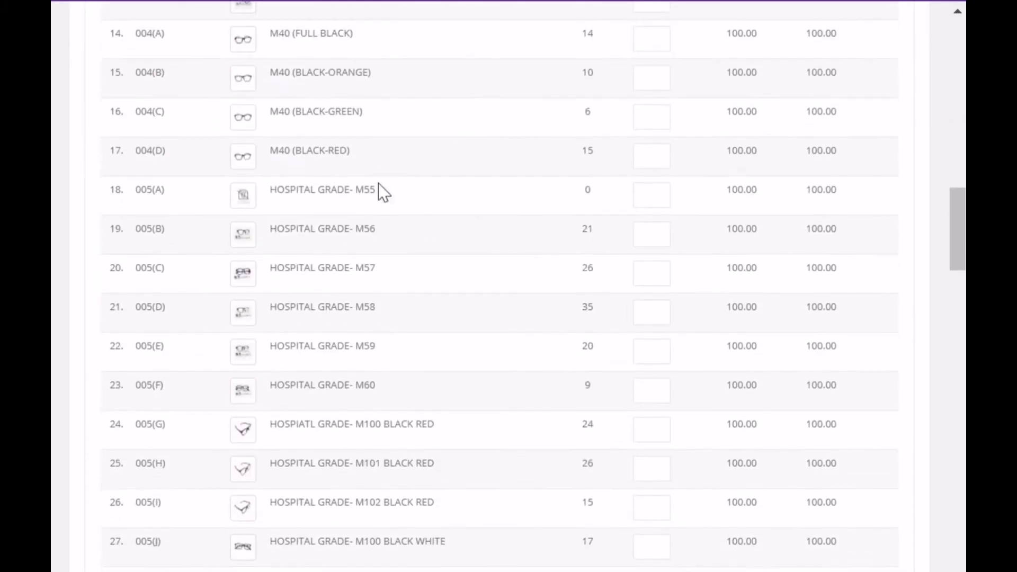
scroll(382, 200, "down", 2)
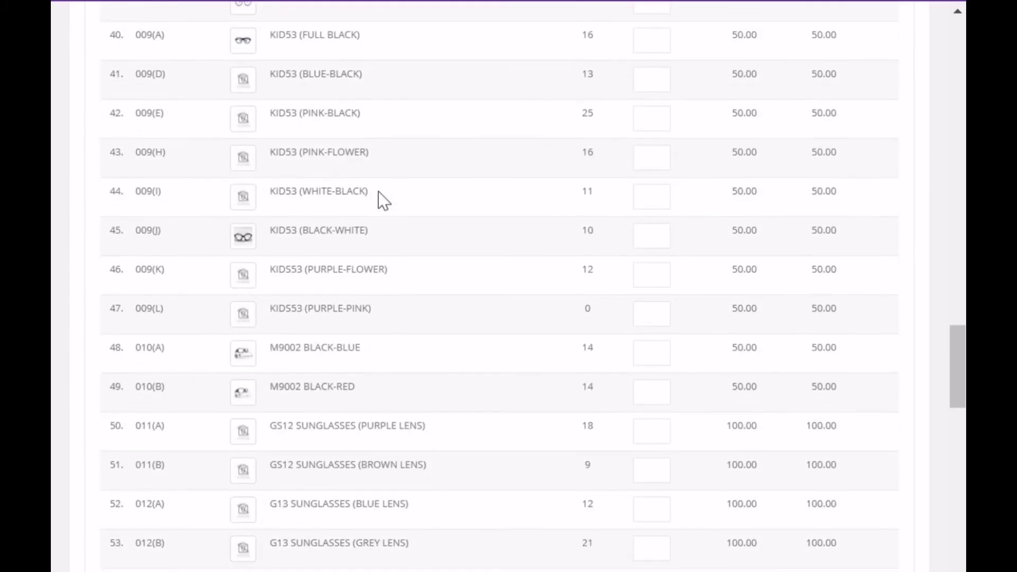
scroll(382, 201, "up", 12)
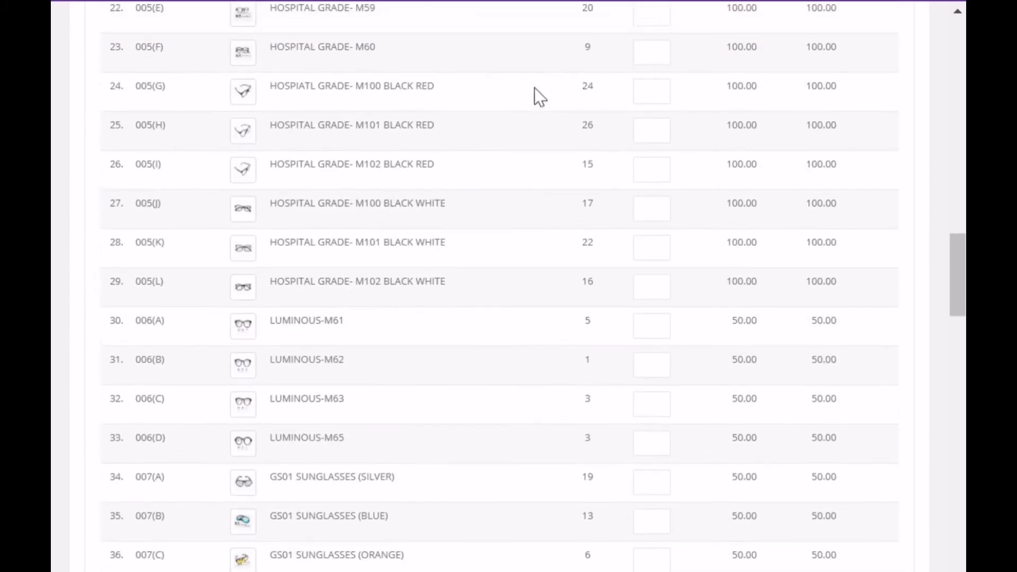
scroll(562, 148, "down", 12)
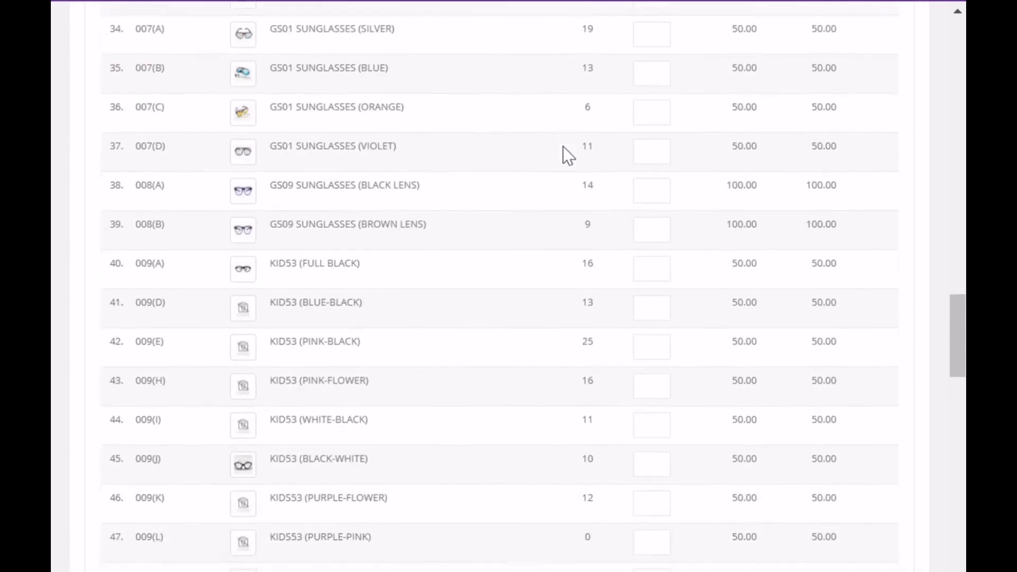
scroll(568, 156, "down", 7)
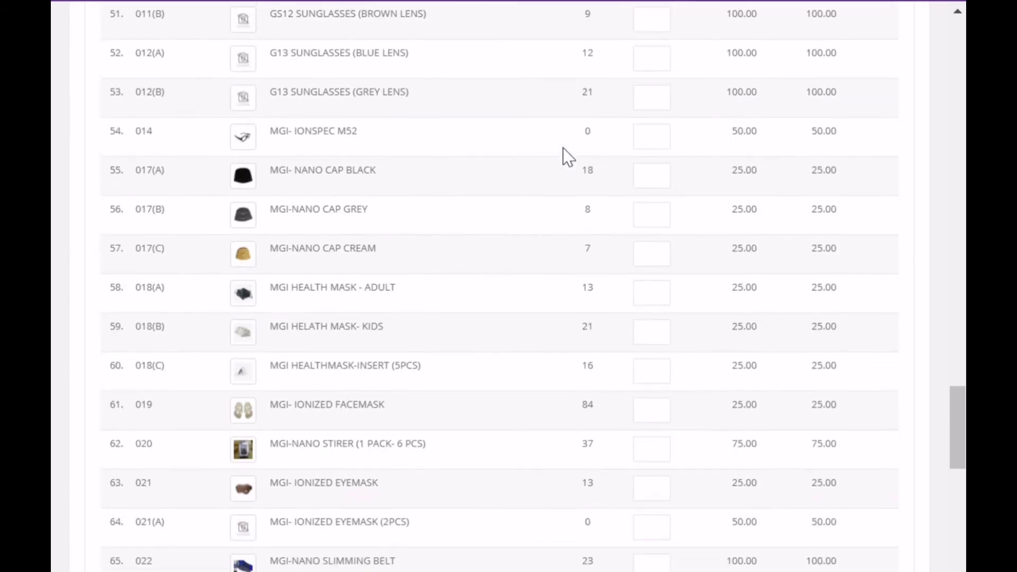
scroll(568, 156, "up", 6)
scroll(568, 156, "up", 5)
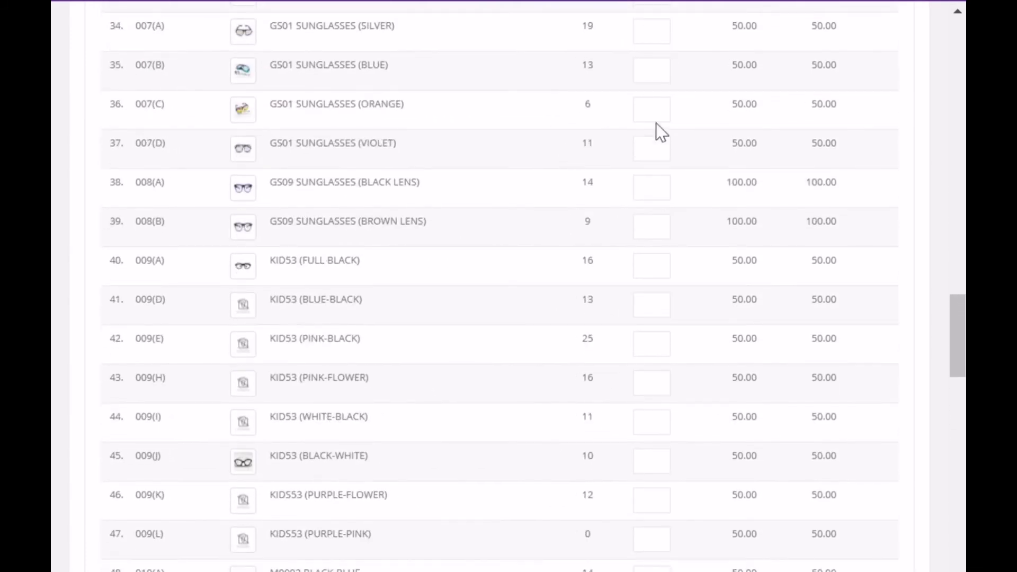
scroll(652, 261, "down", 19)
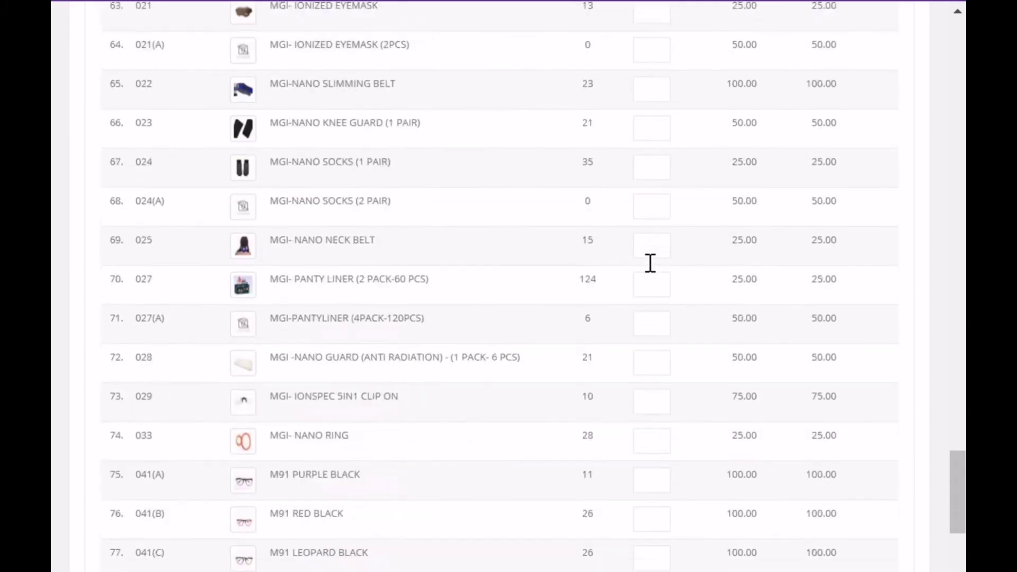
scroll(650, 263, "up", 20)
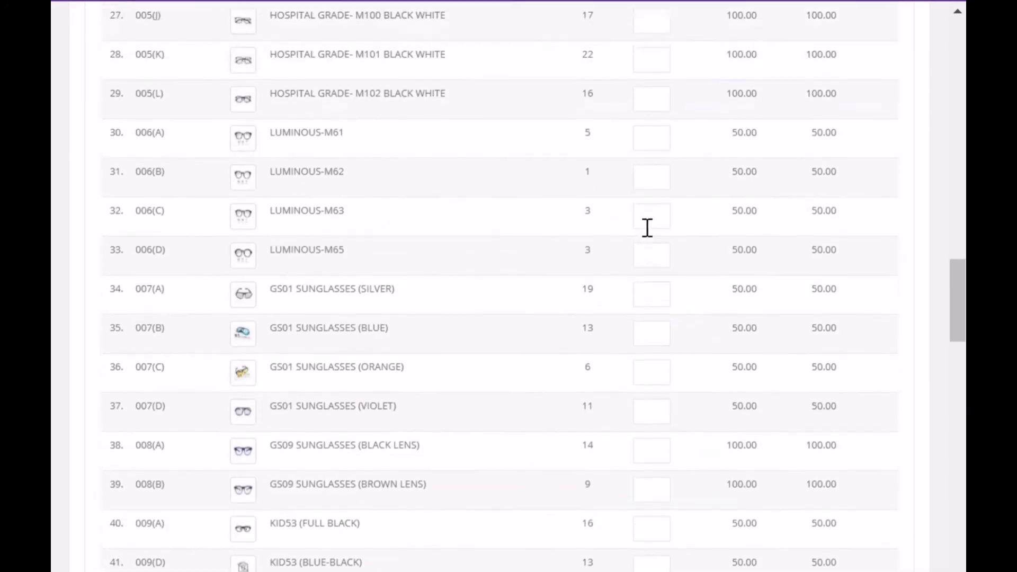
scroll(648, 227, "up", 20)
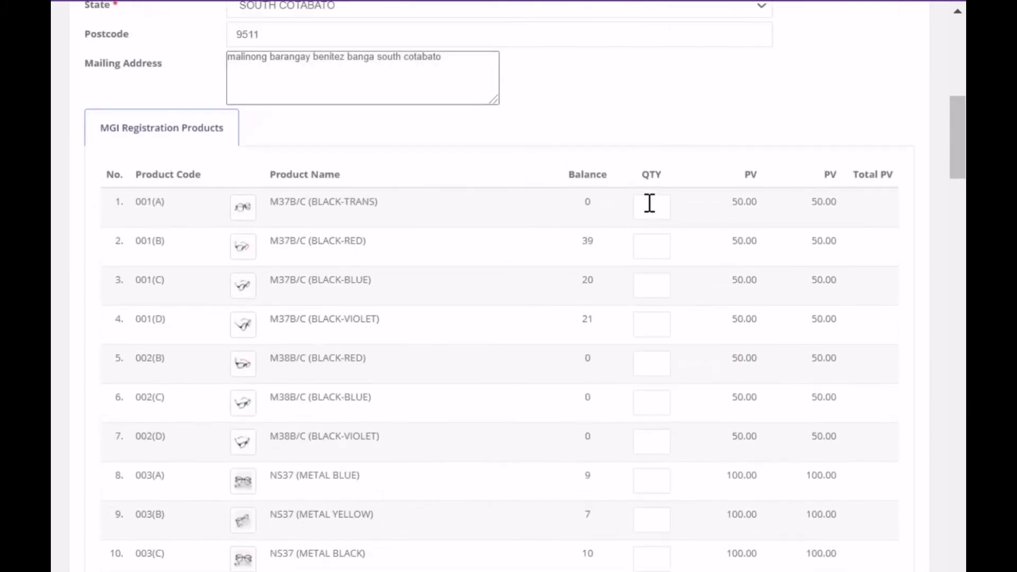
scroll(399, 291, "down", 4)
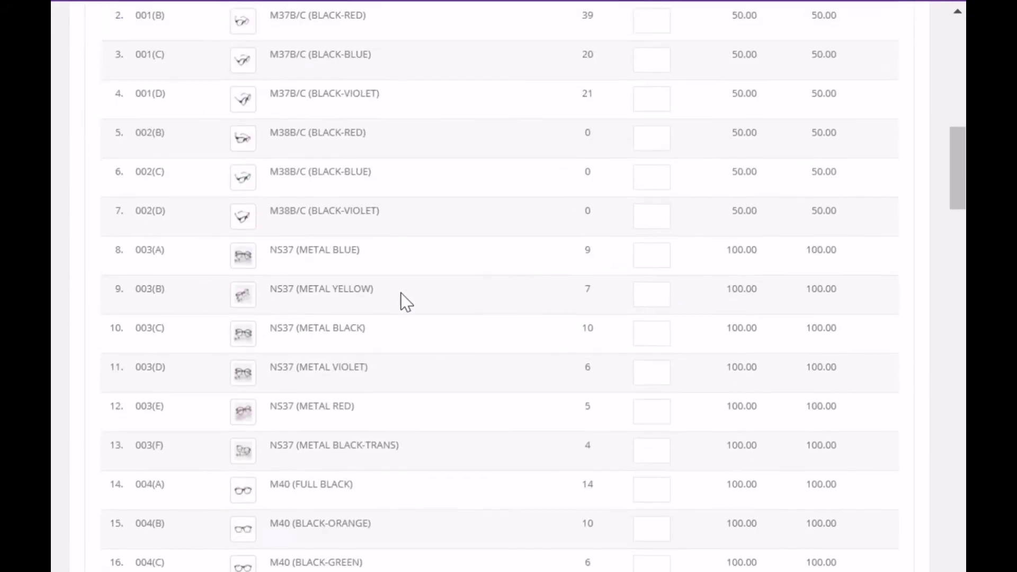
scroll(403, 295, "down", 6)
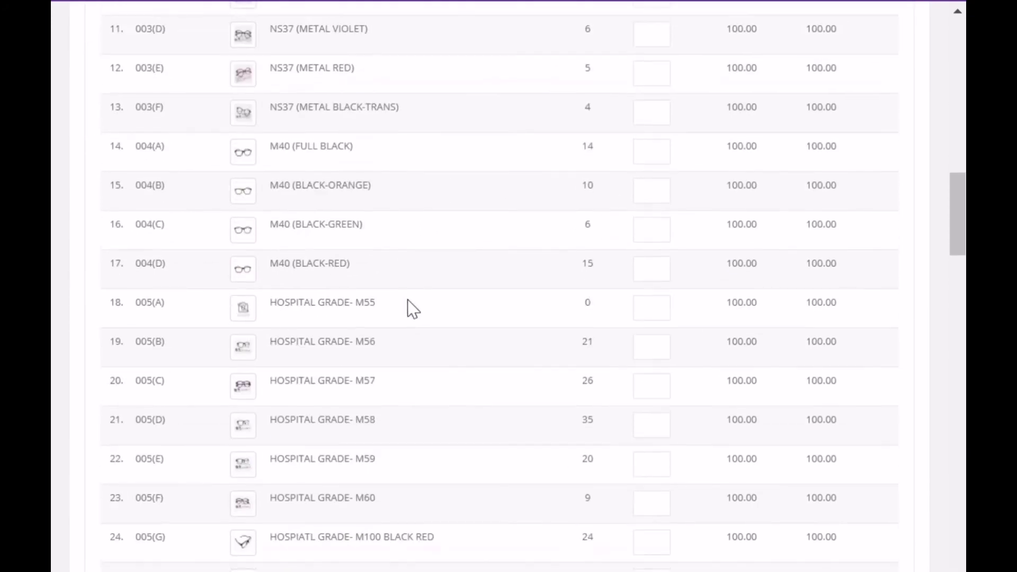
scroll(418, 316, "down", 2)
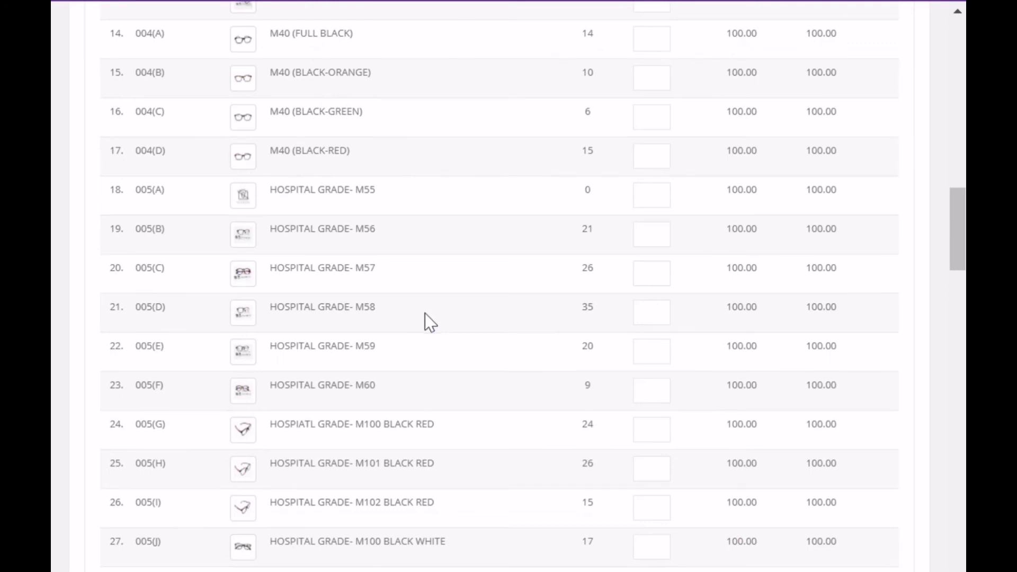
scroll(445, 320, "down", 6)
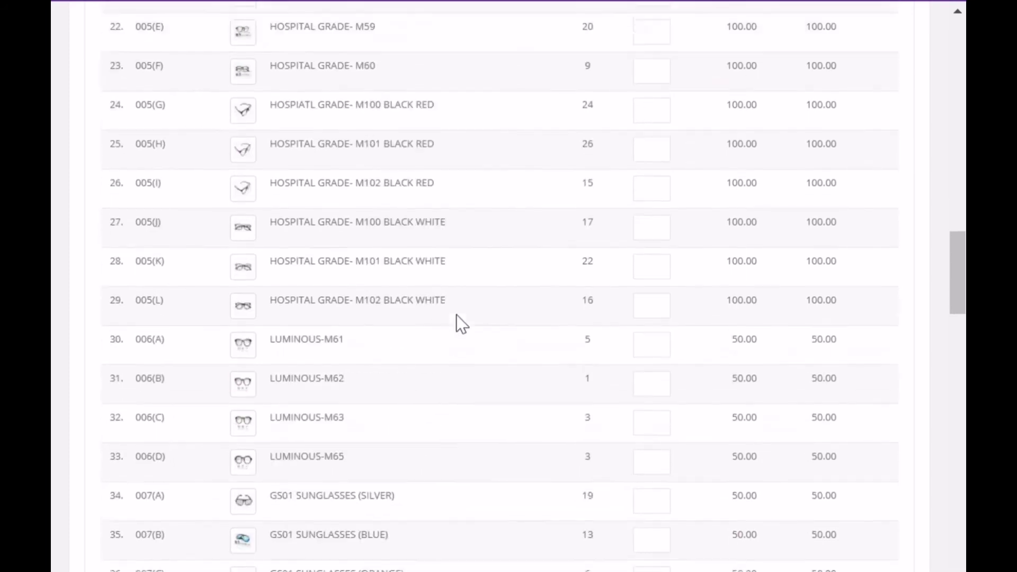
scroll(457, 328, "down", 4)
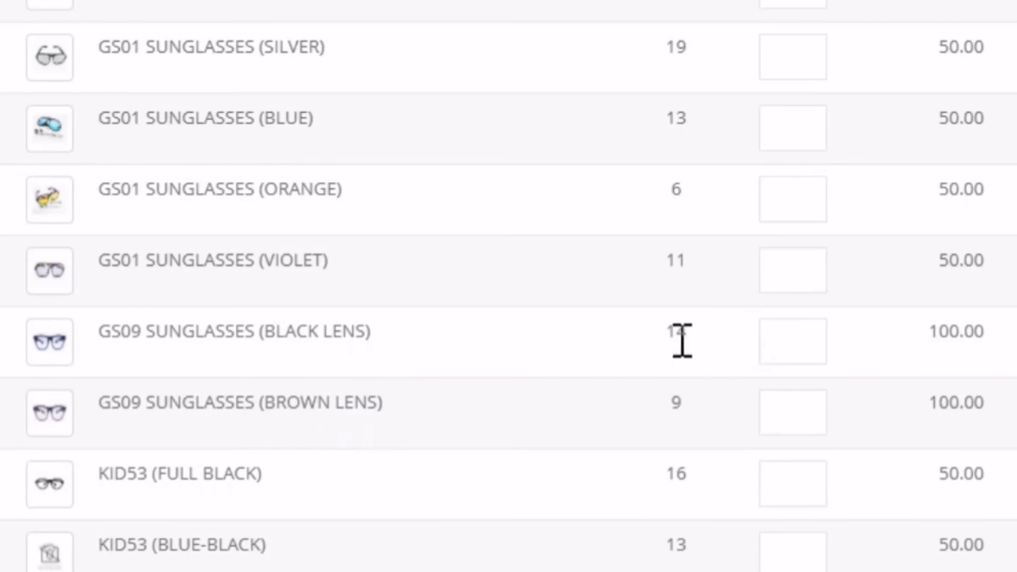
left_click(822, 339)
type("1")
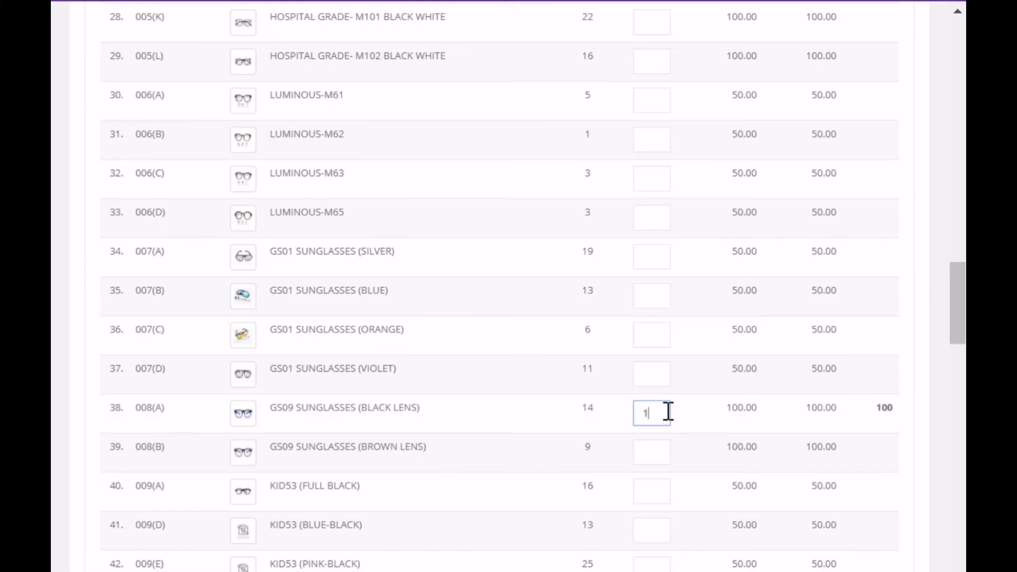
scroll(701, 408, "down", 20)
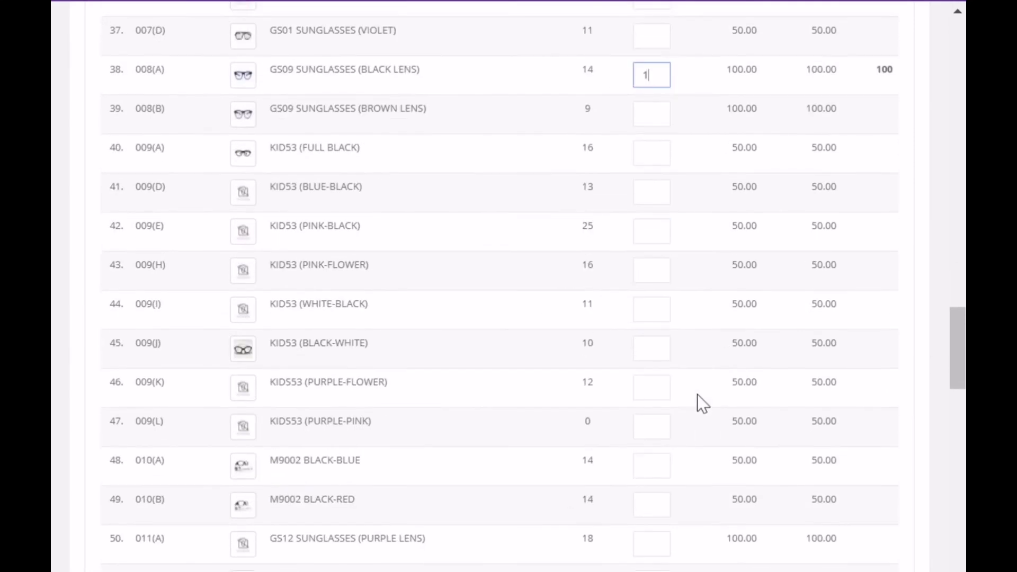
scroll(678, 389, "down", 1)
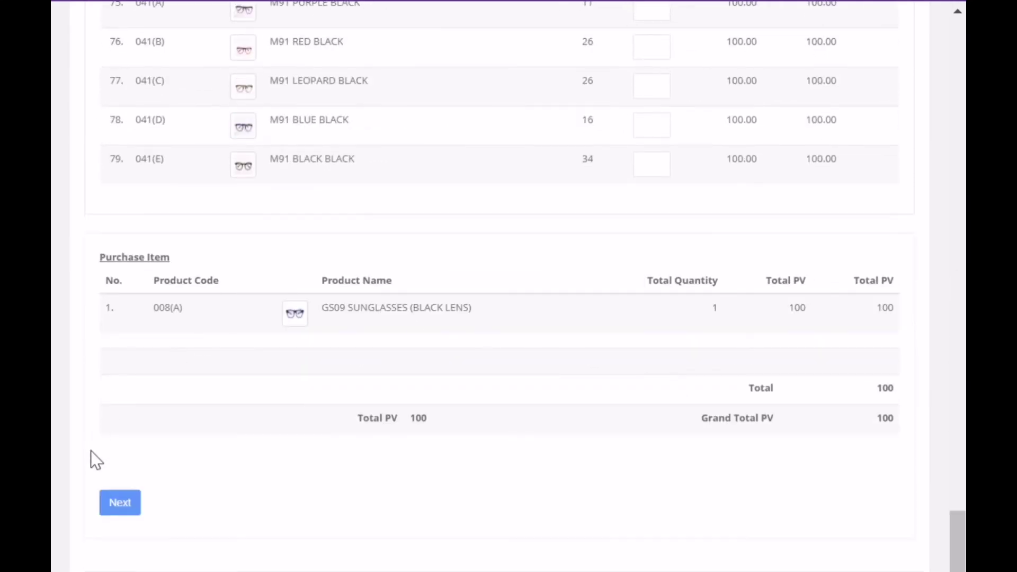
Step: Proceed with the order and confirm all details are correct to reach payment
left_click(130, 506)
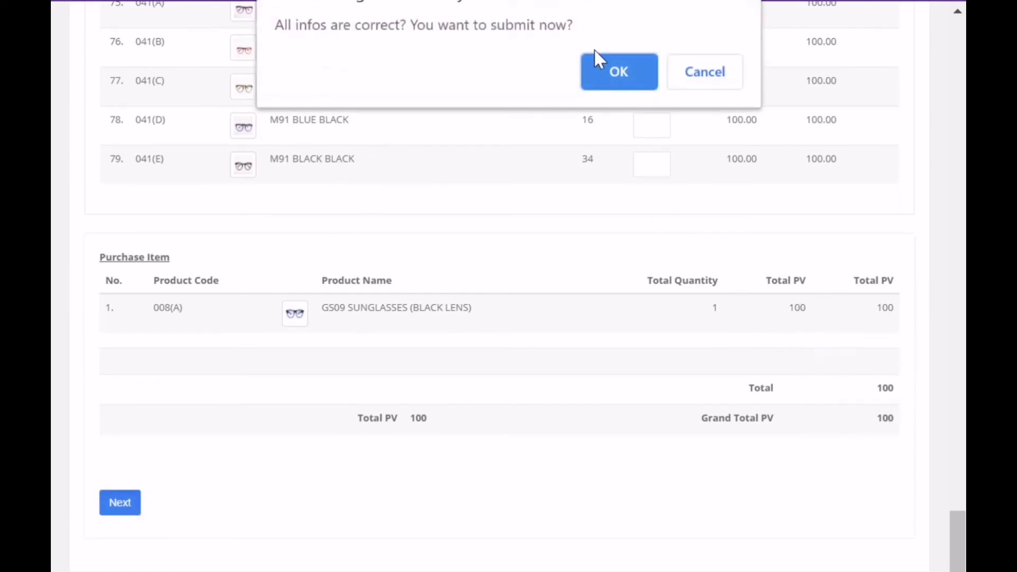
left_click(615, 70)
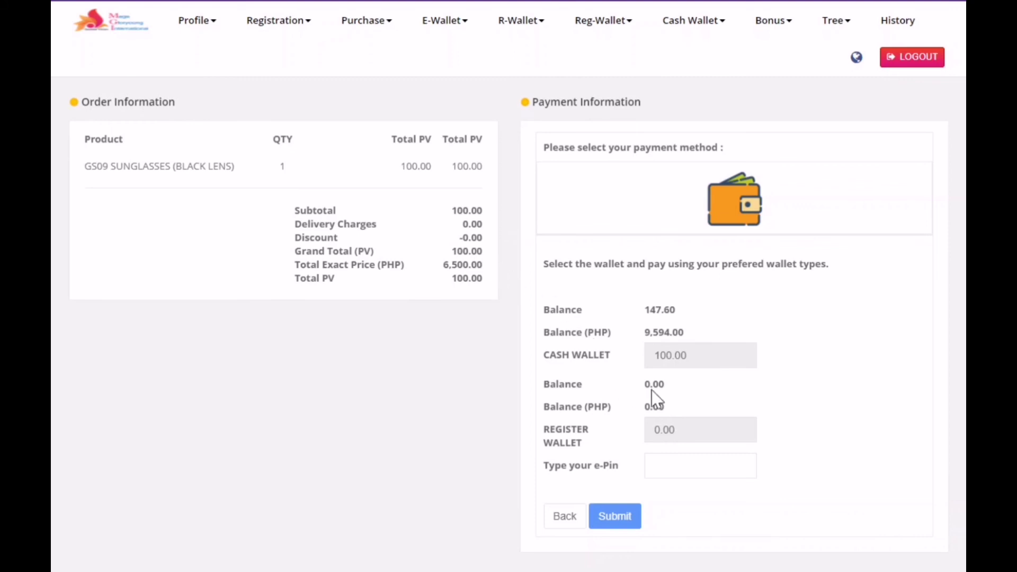
Step: Pay for the 6,500.00 PHP order by entering the e-Pin, then submit the registration
left_click(671, 464)
type("•")
type("••••")
left_click(614, 516)
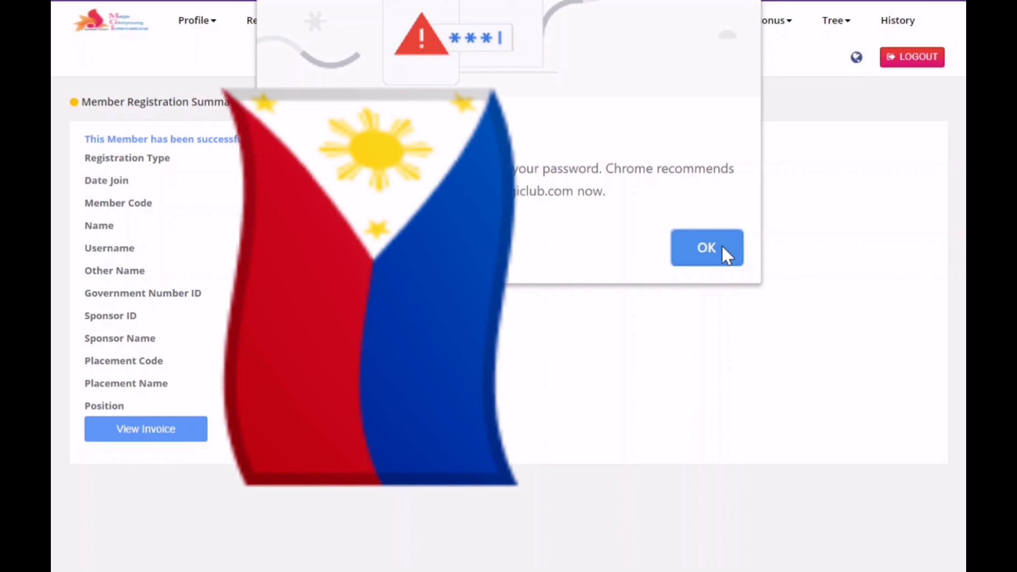
Step: Dismiss the browser password warning and review the new registration's 6,500.00 PHP invoice
left_click(722, 246)
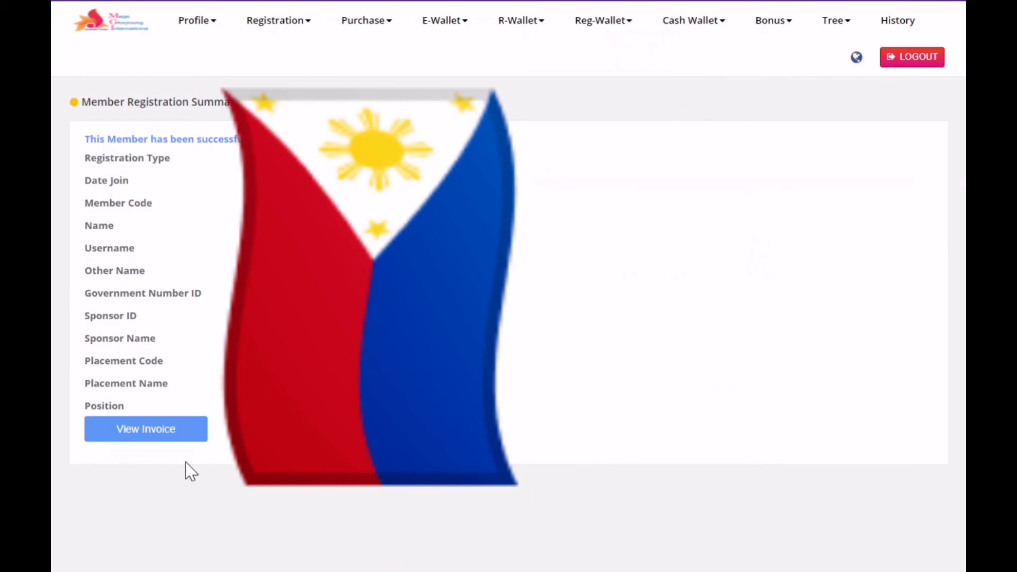
left_click(170, 437)
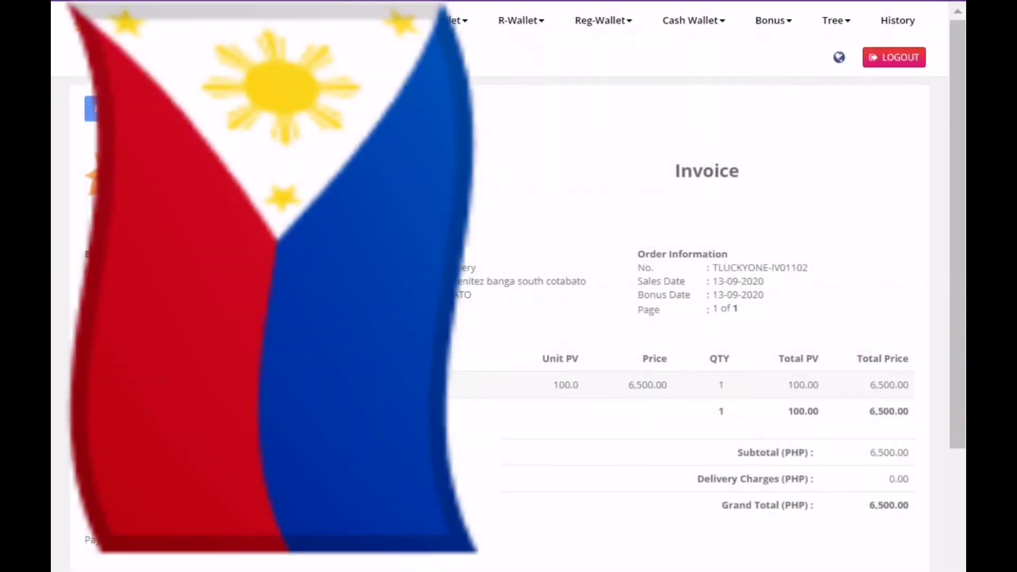
scroll(689, 318, "down", 4)
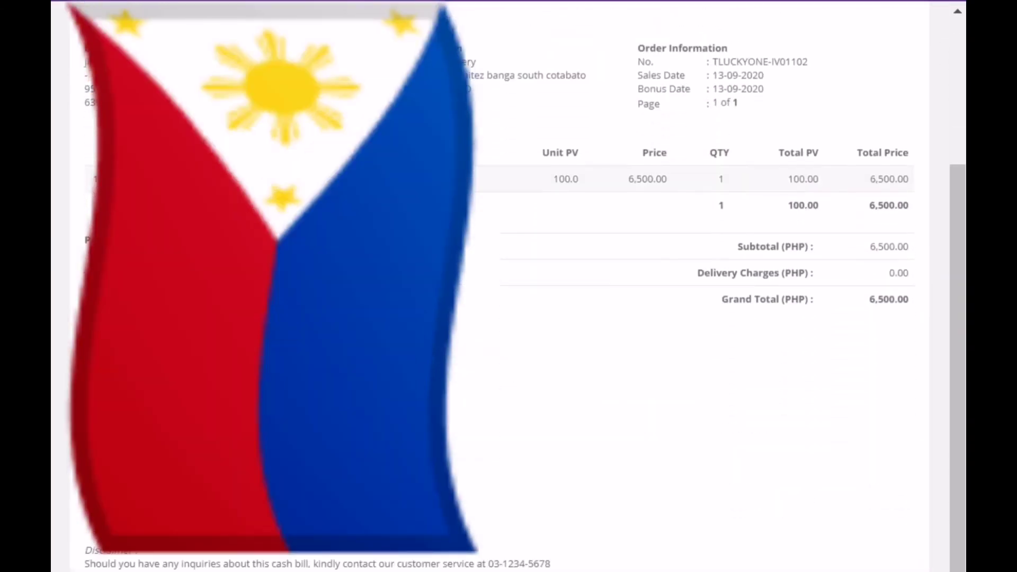
scroll(689, 318, "up", 4)
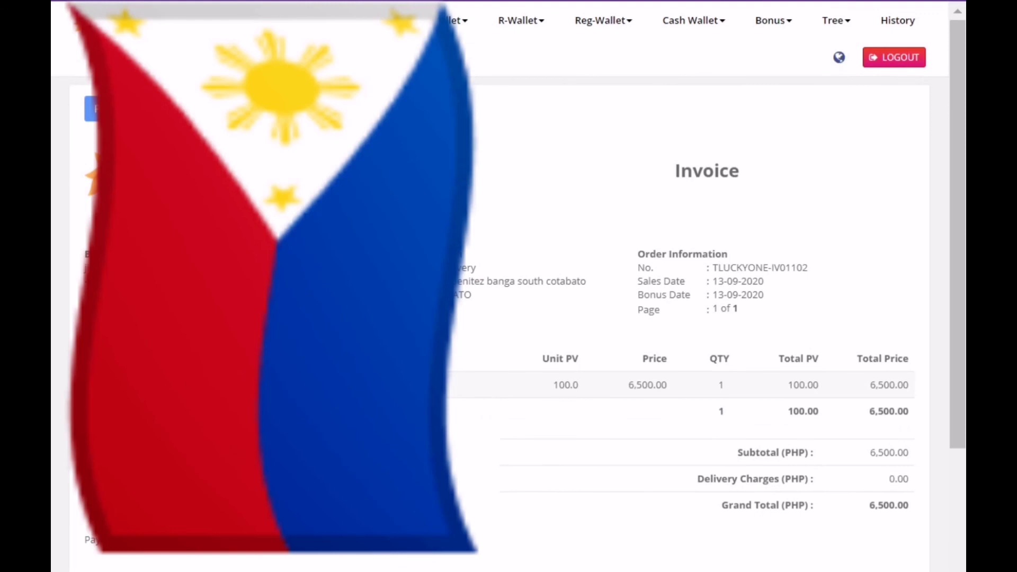
scroll(548, 174, "down", 4)
scroll(480, 284, "up", 4)
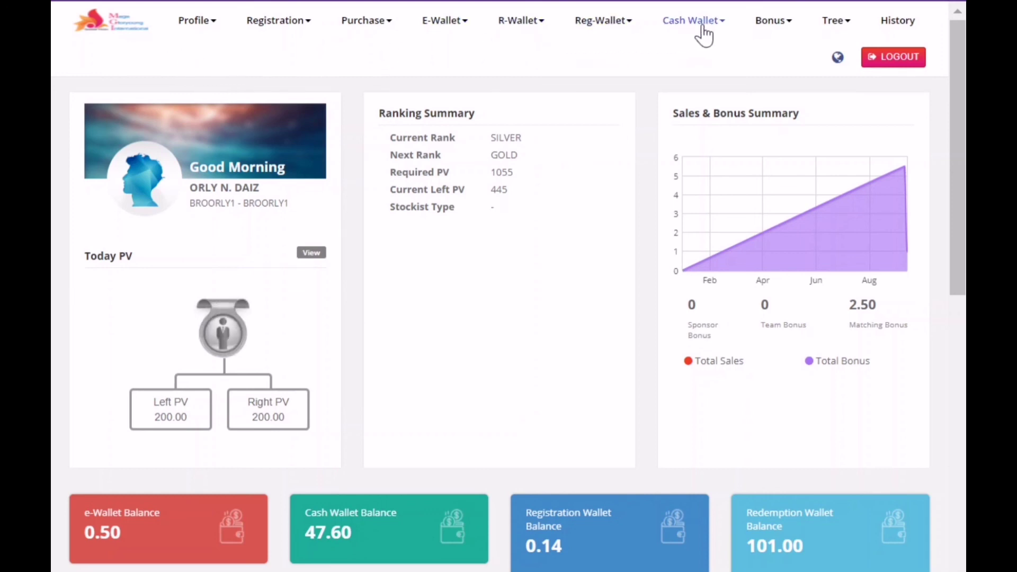
Step: Load the sponsoring member's Placement Tree, showing the new member on the left branch
left_click(836, 25)
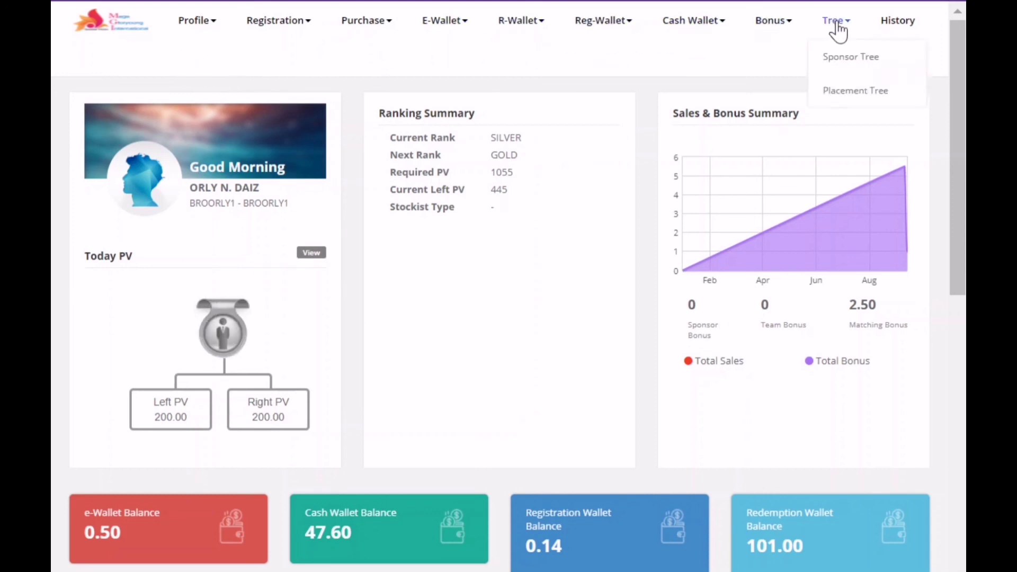
left_click(869, 96)
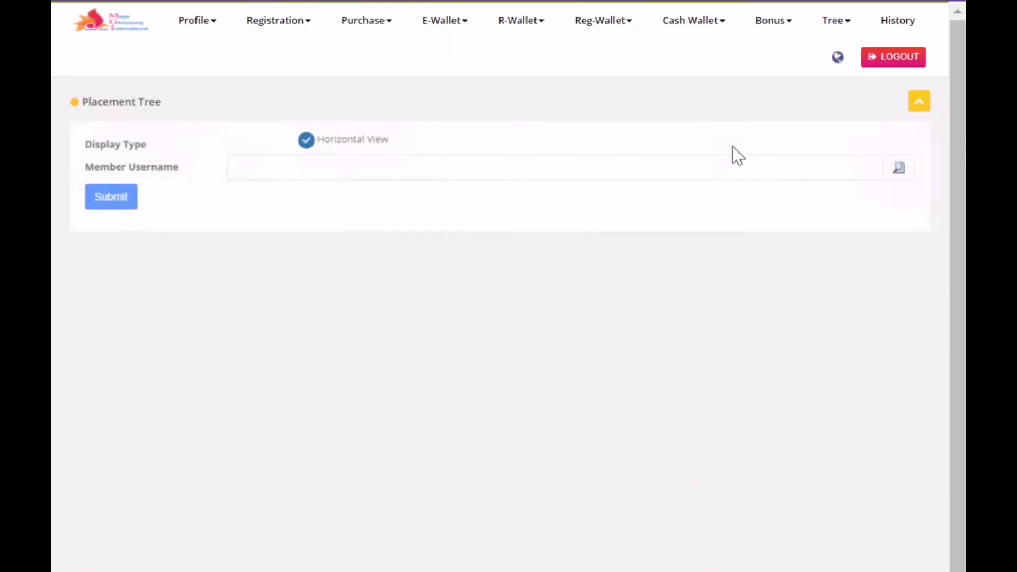
left_click(344, 165)
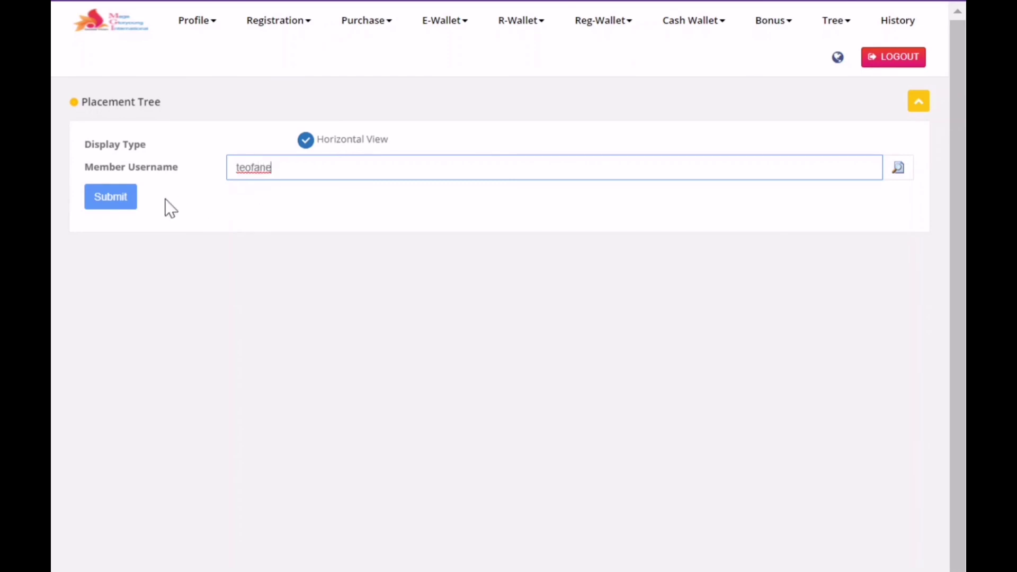
left_click(117, 200)
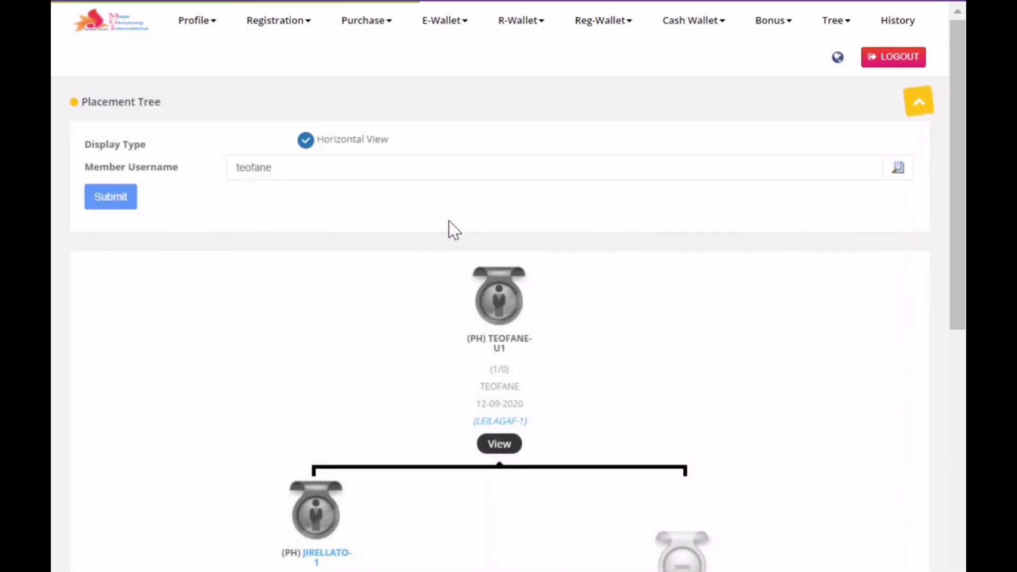
scroll(477, 294, "down", 6)
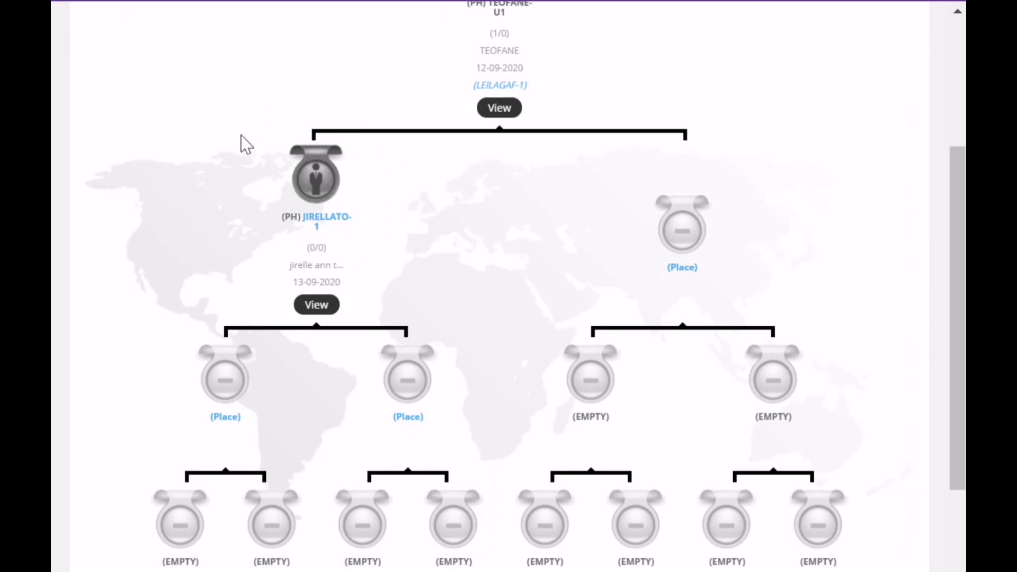
scroll(467, 186, "up", 4)
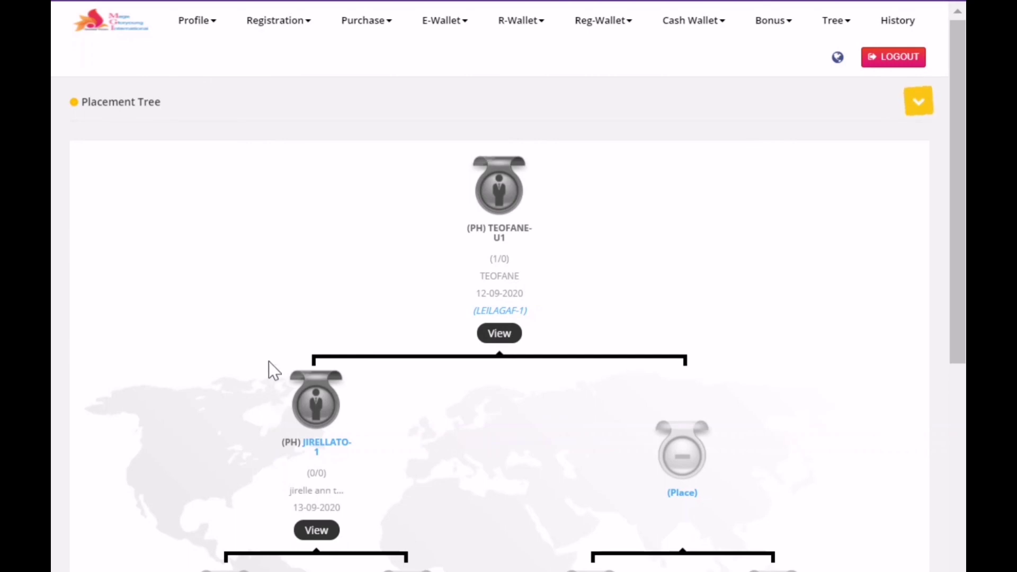
Step: Return to the dashboard, review the stat cards, and log out of the portal
left_click(117, 37)
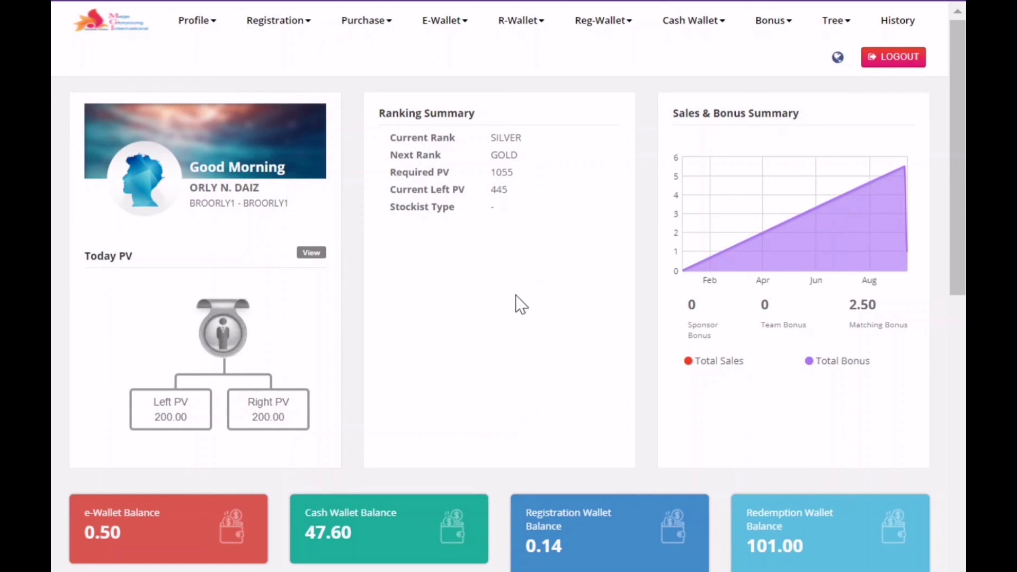
scroll(554, 292, "down", 2)
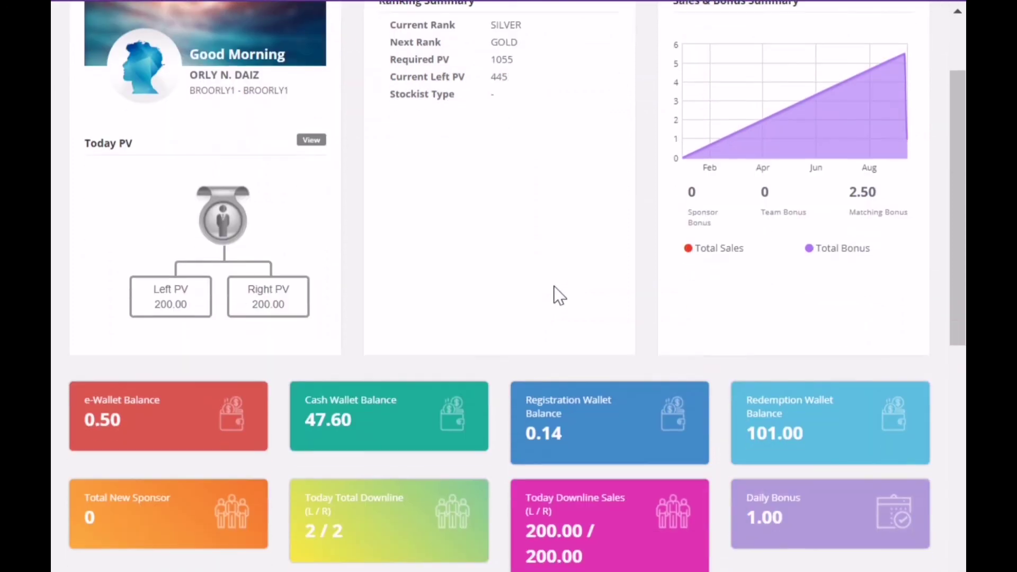
scroll(557, 292, "up", 2)
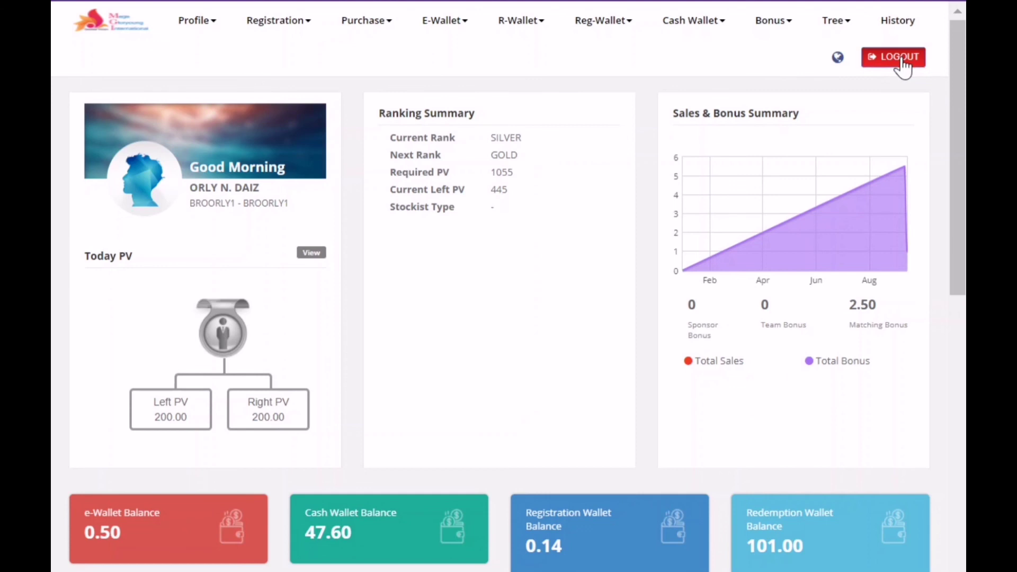
left_click(902, 62)
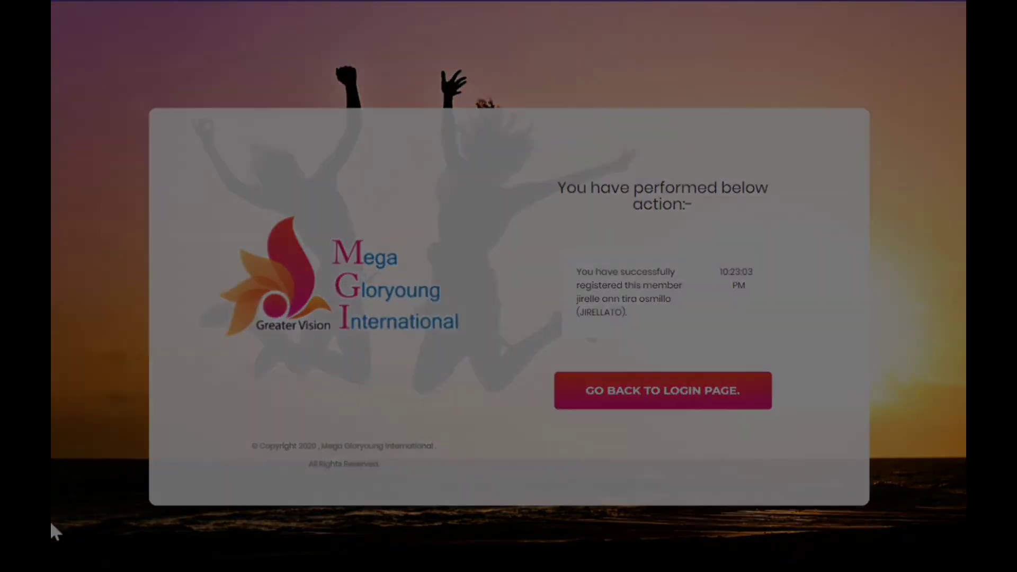